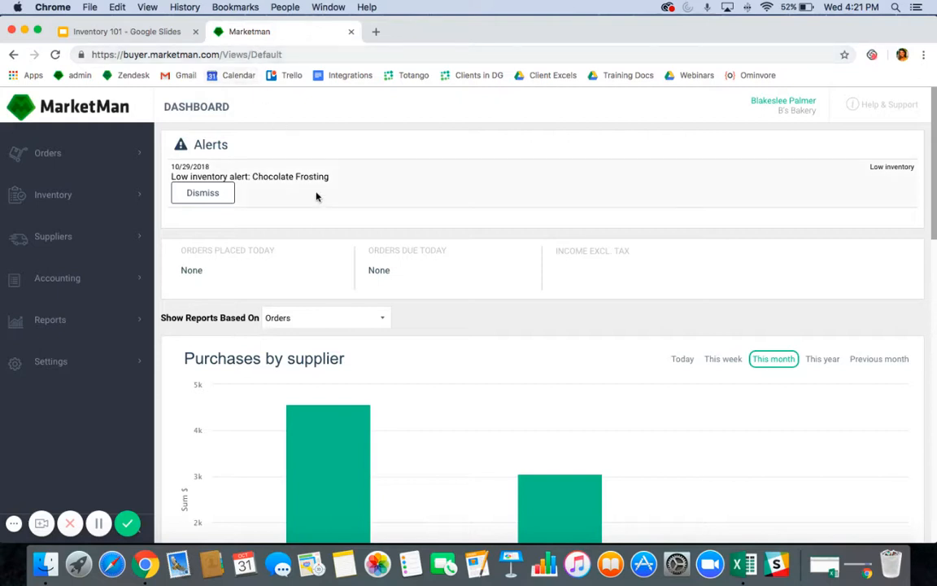
- Open the supplier list and start a new supplier with the name "Sarahs store"
click(101, 246)
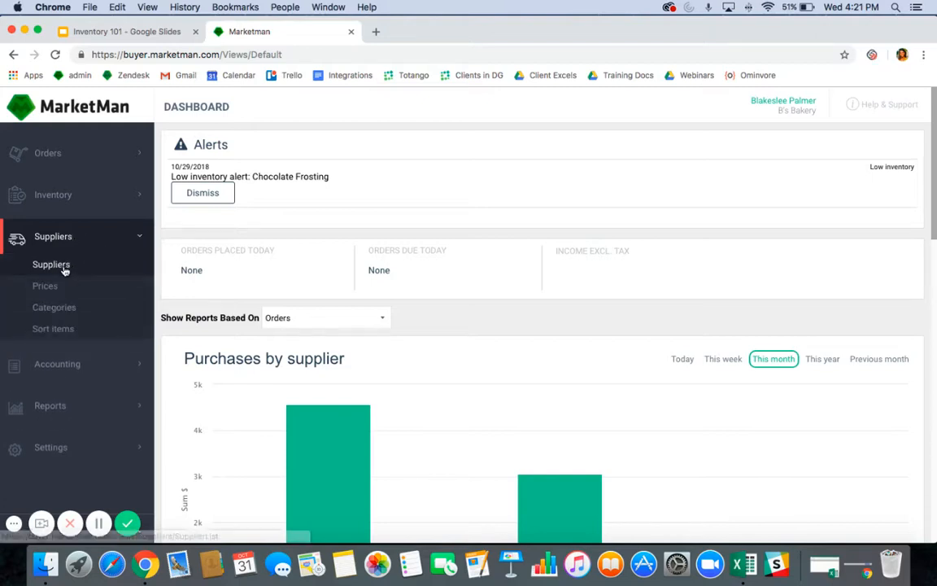
click(64, 268)
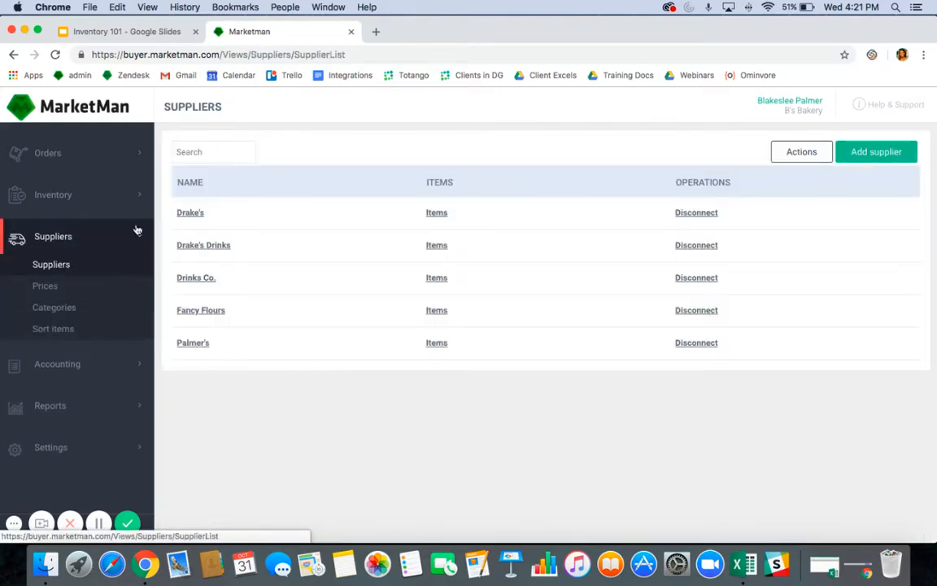
click(854, 153)
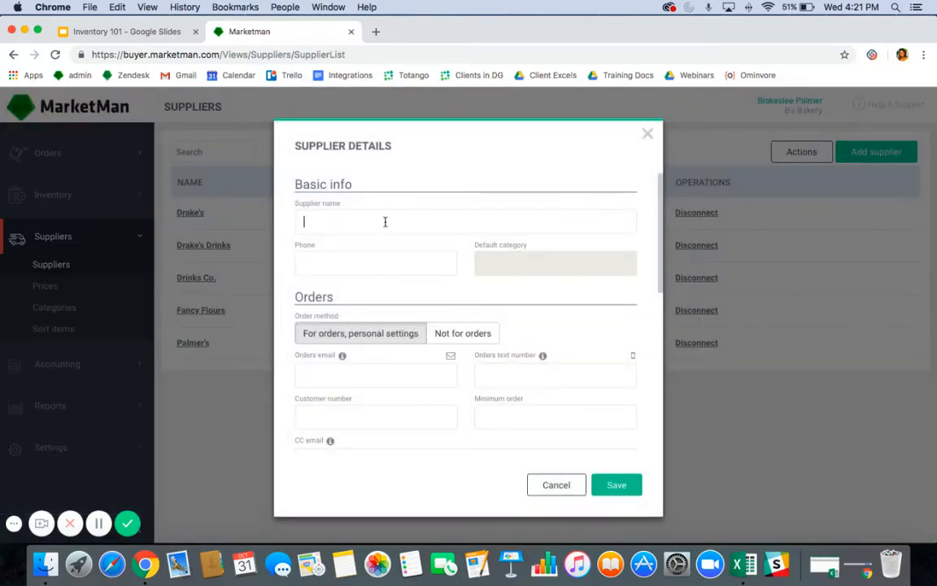
click(385, 221)
text(Sar)
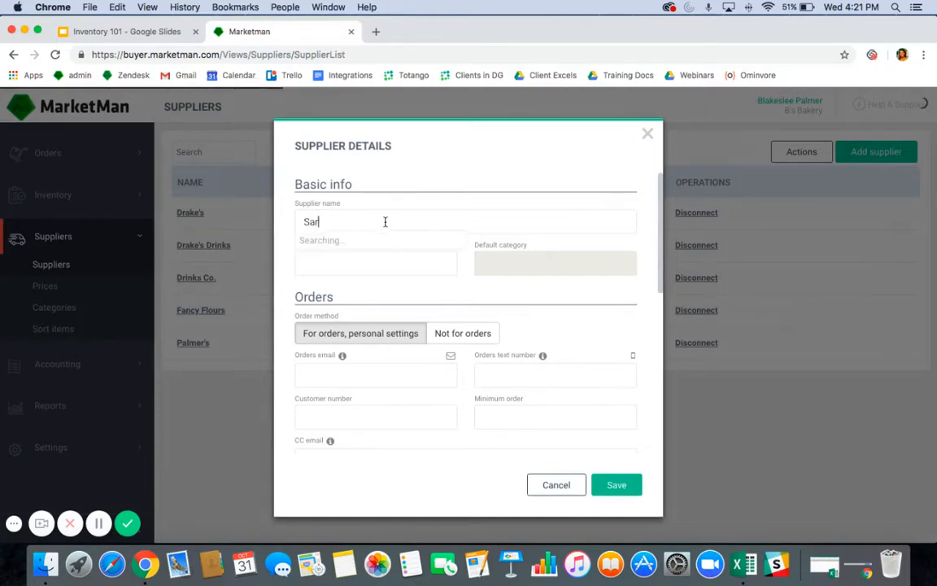
text(ah)
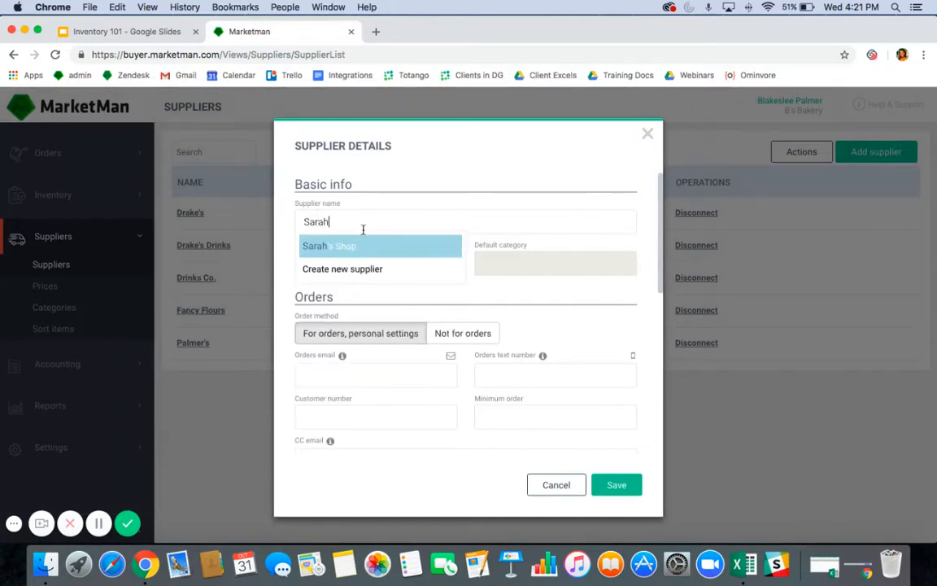
text(s store)
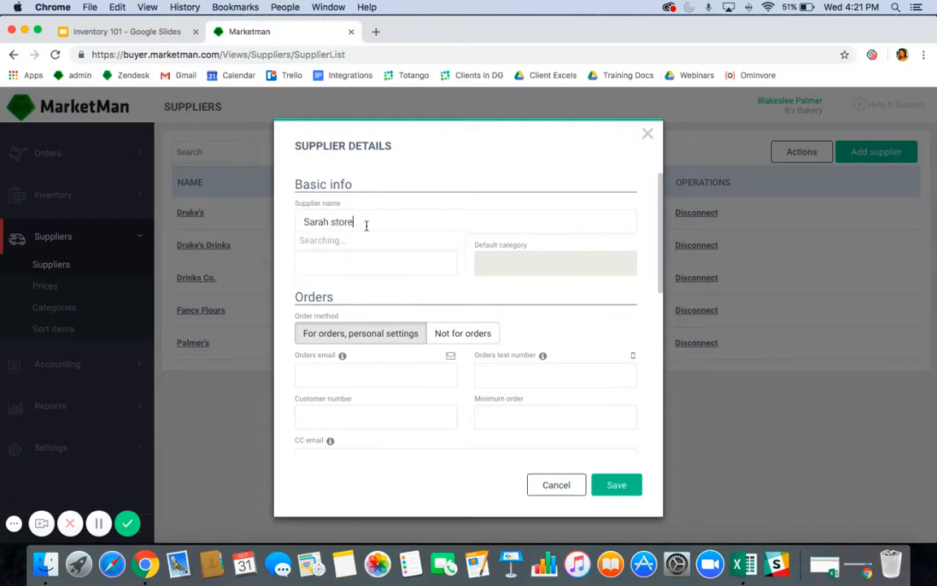
click(326, 222)
text(s)
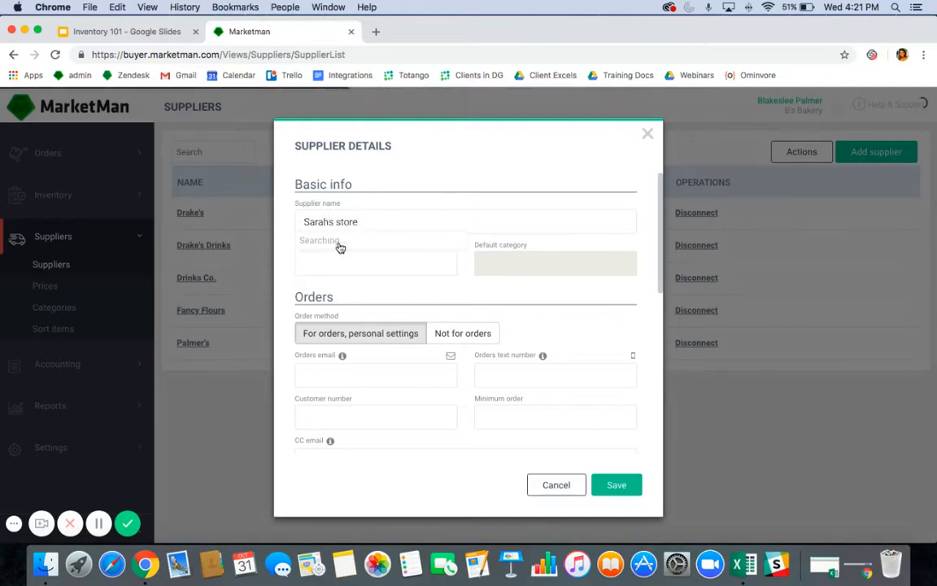
click(370, 246)
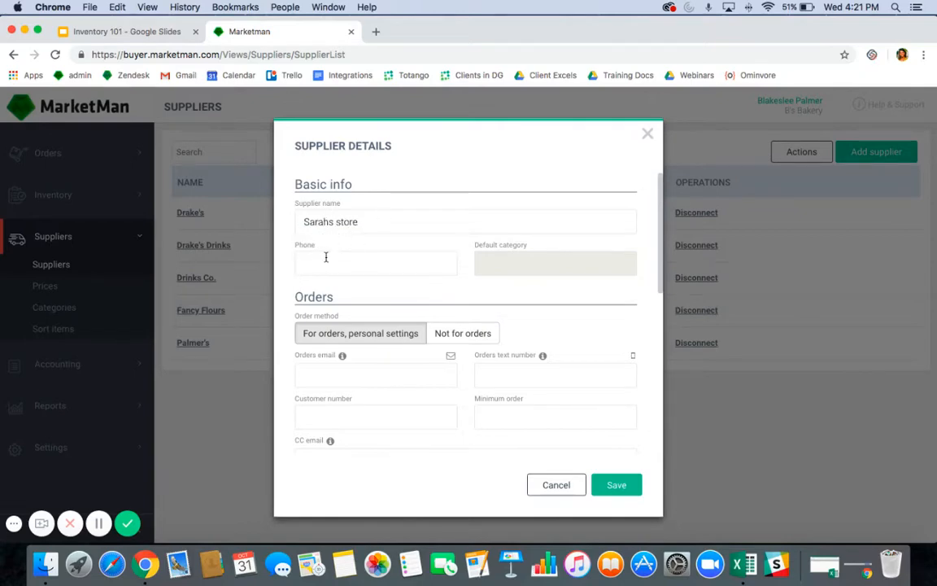
- Examine the new supplier's order contact fields, including orders email, orders text number and CC email
scroll(443, 241, down, 3)
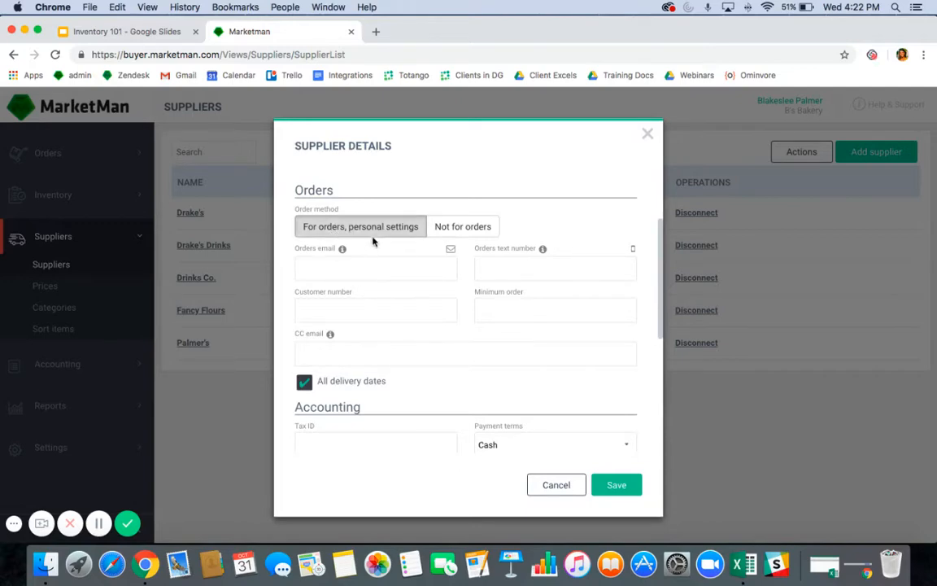
click(365, 268)
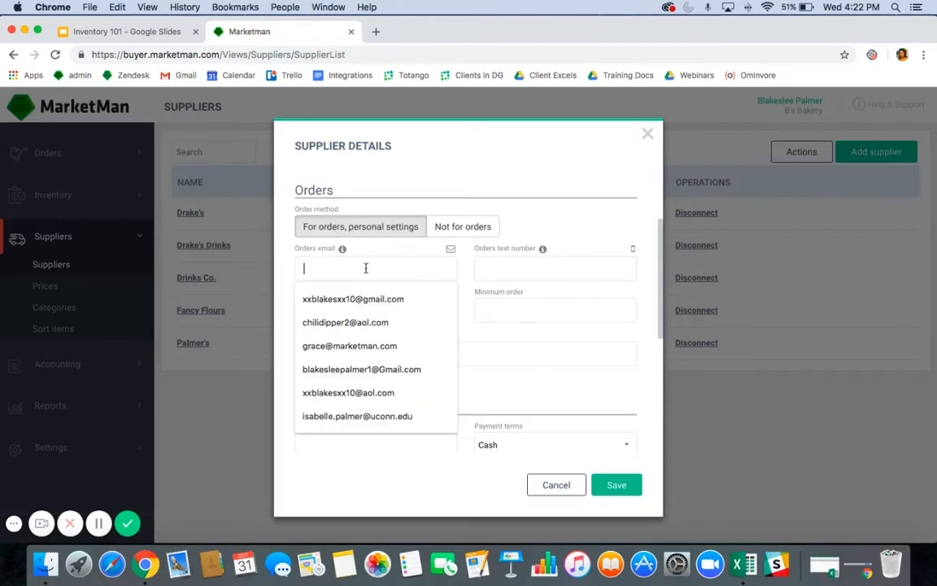
click(494, 271)
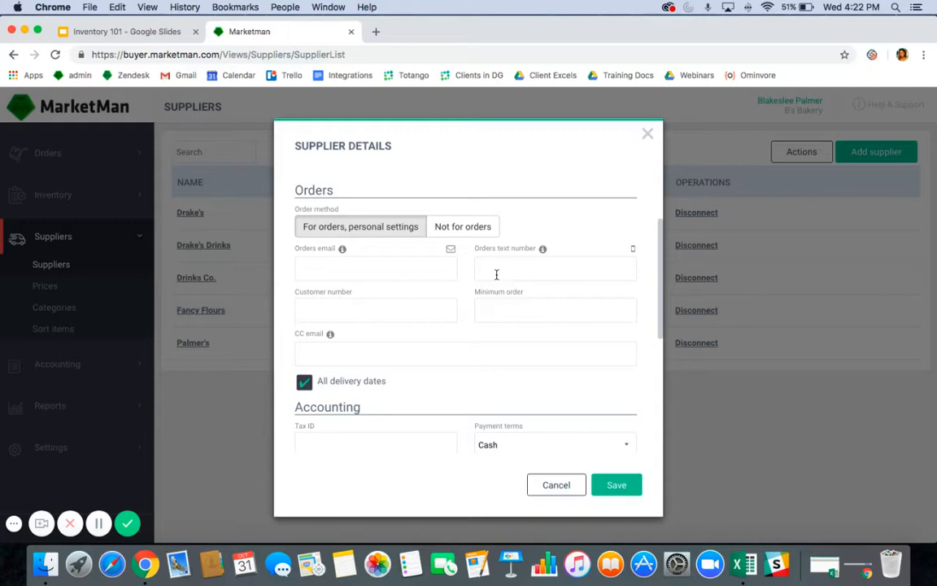
click(320, 349)
click(324, 349)
- Turn off All delivery dates for the new supplier and auto-fill the delivery days and cut-off times
click(305, 383)
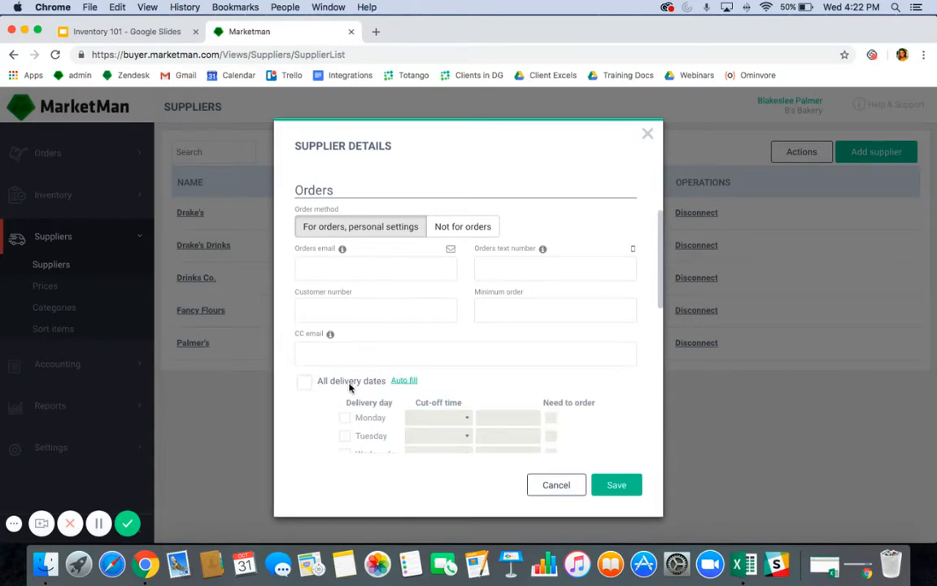
scroll(349, 387, down, 2)
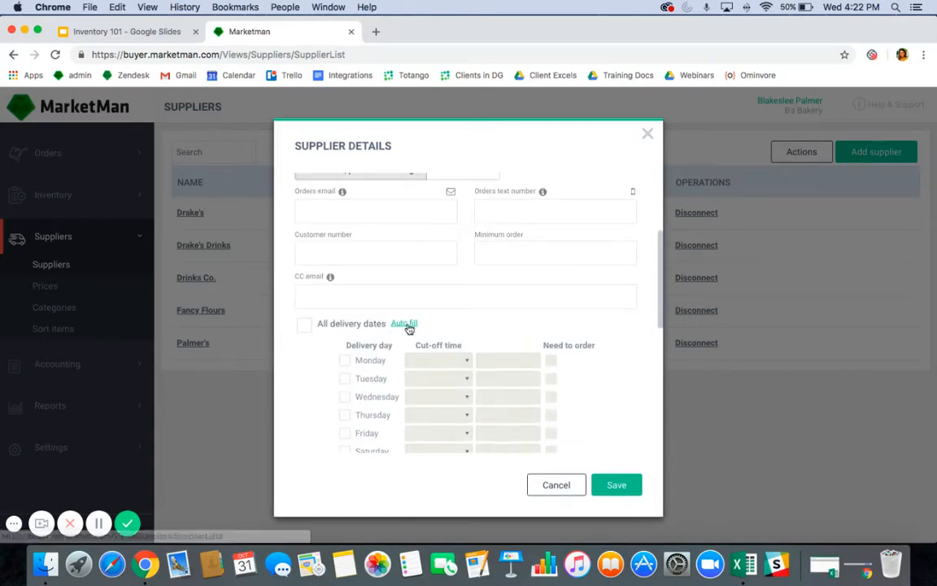
click(404, 324)
scroll(455, 337, down, 2)
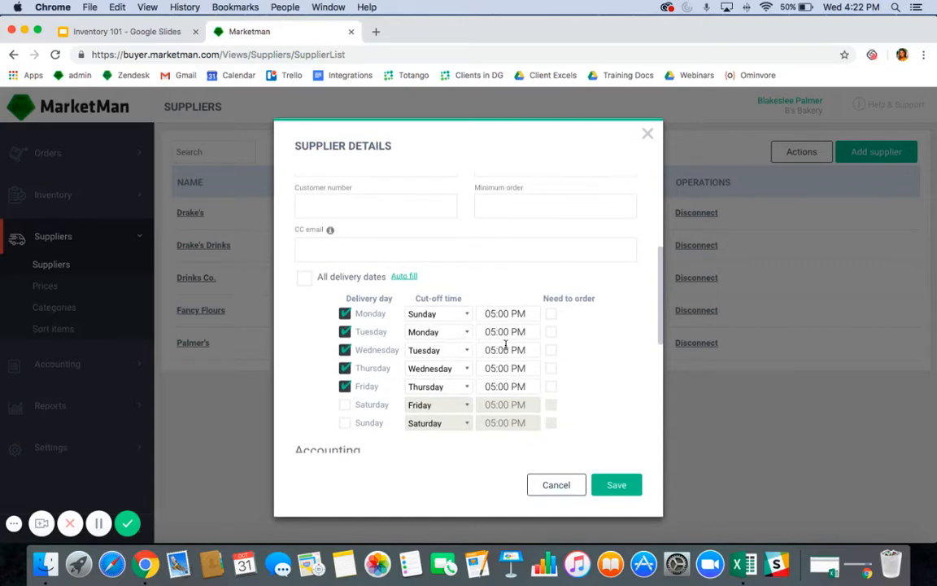
- Review Monday's cut-off day choices and the supplier's accounting and general settings, and discard the new supplier
drag(357, 318, 387, 318)
click(448, 319)
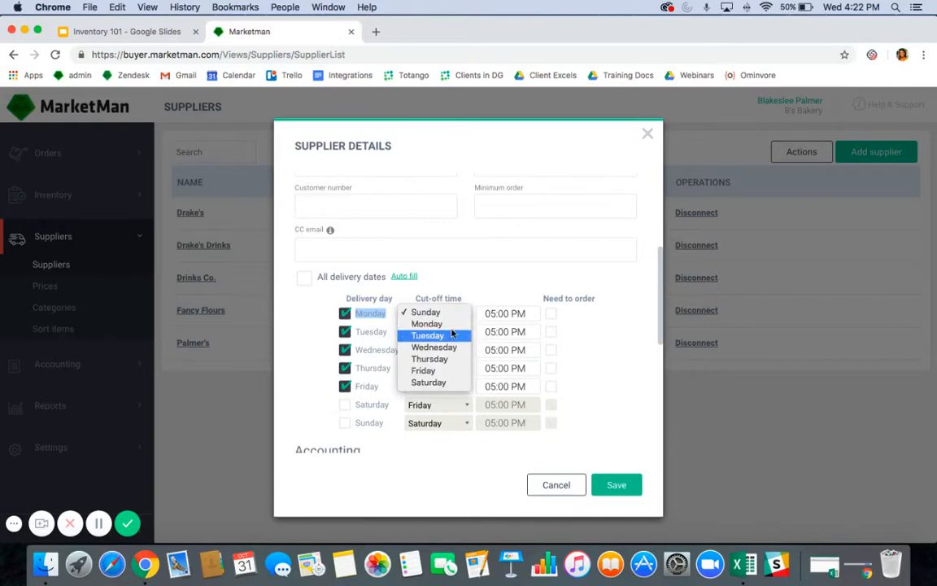
click(442, 313)
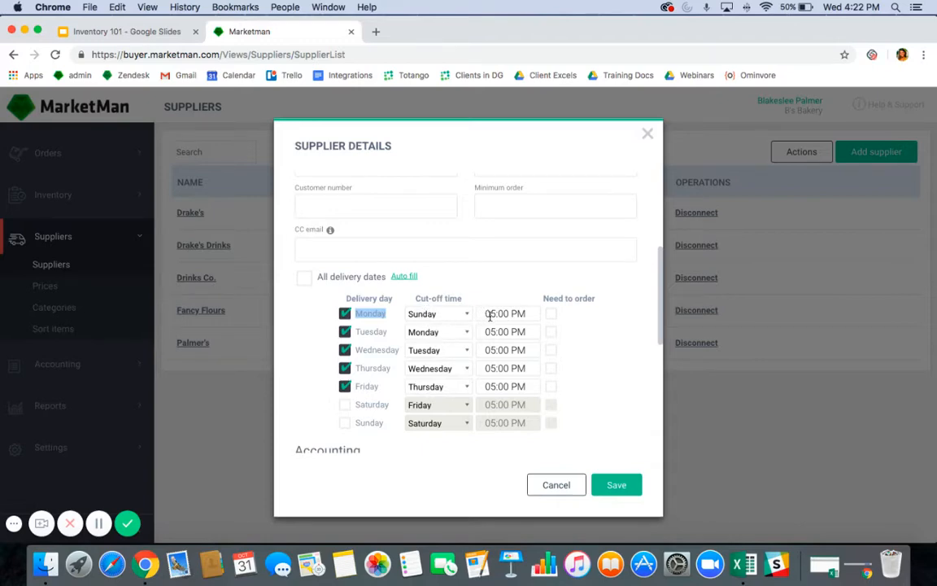
click(379, 315)
scroll(350, 350, down, 4)
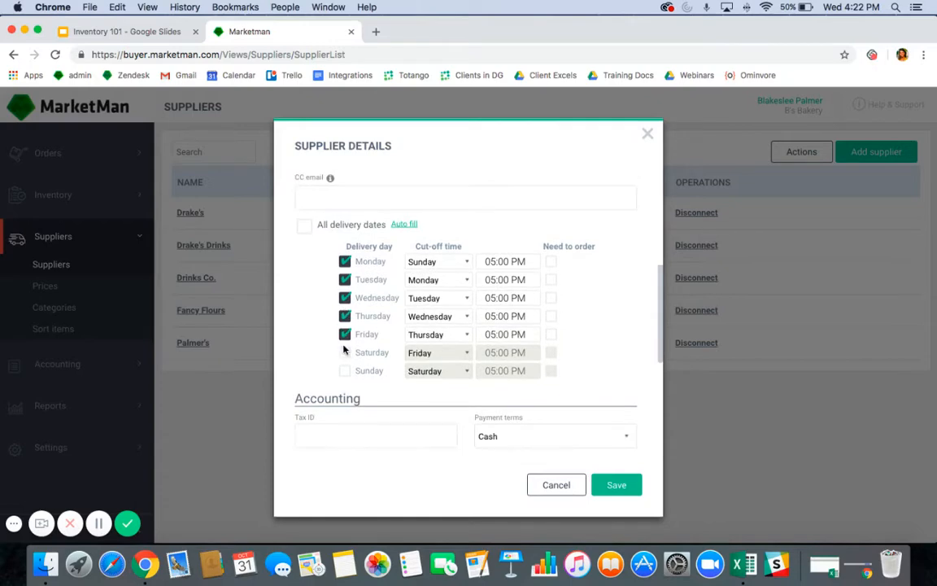
scroll(352, 342, down, 5)
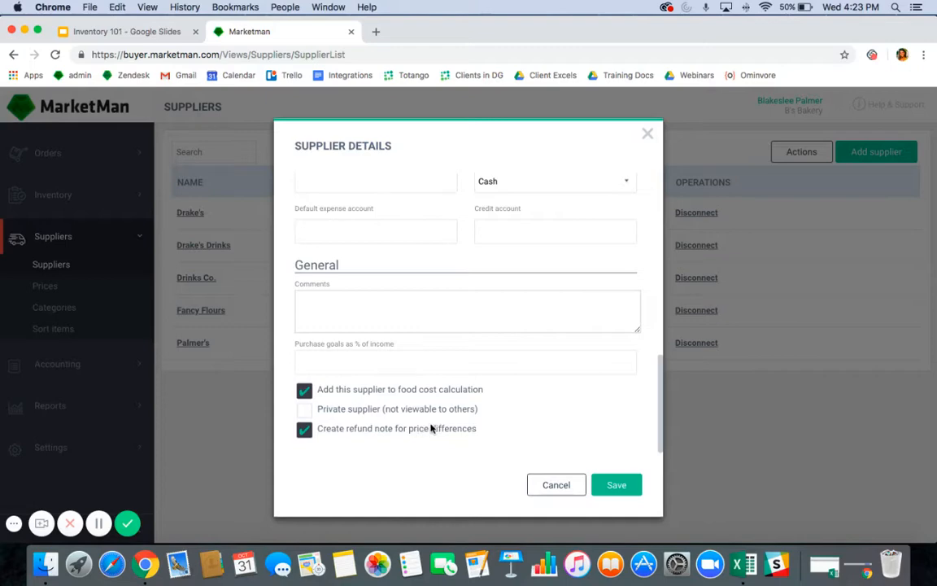
click(560, 485)
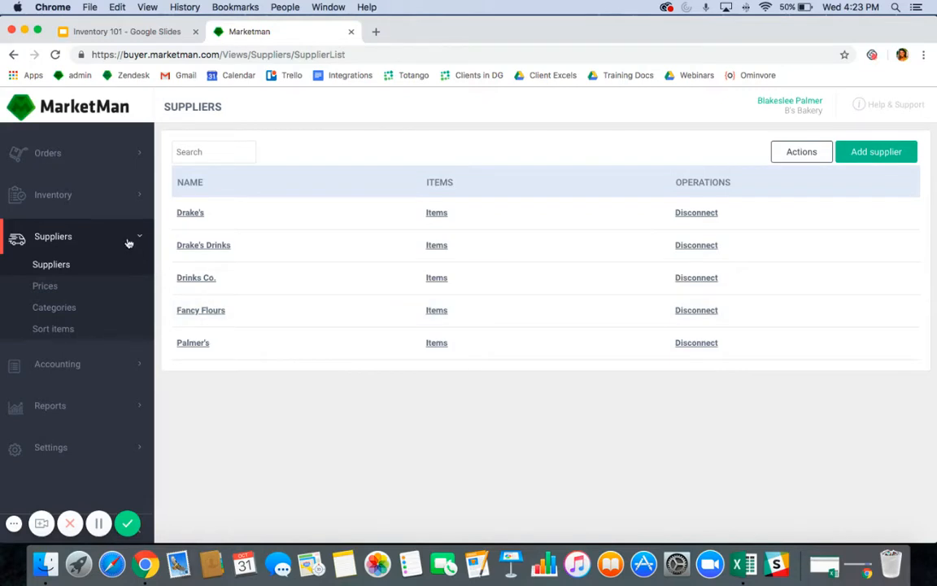
- Open the supplier categories, start a new buyer category named "Dry Goods" and close it without saving
click(52, 308)
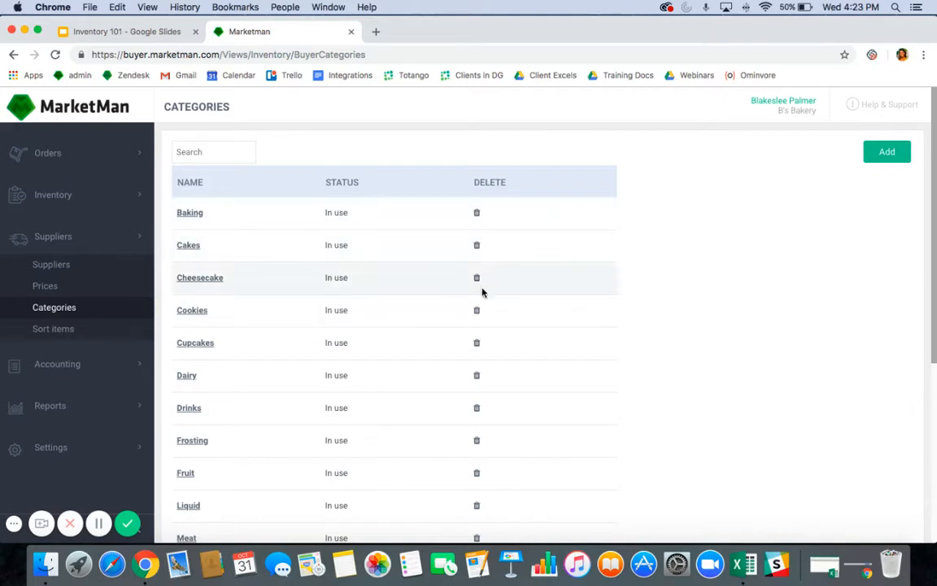
click(888, 154)
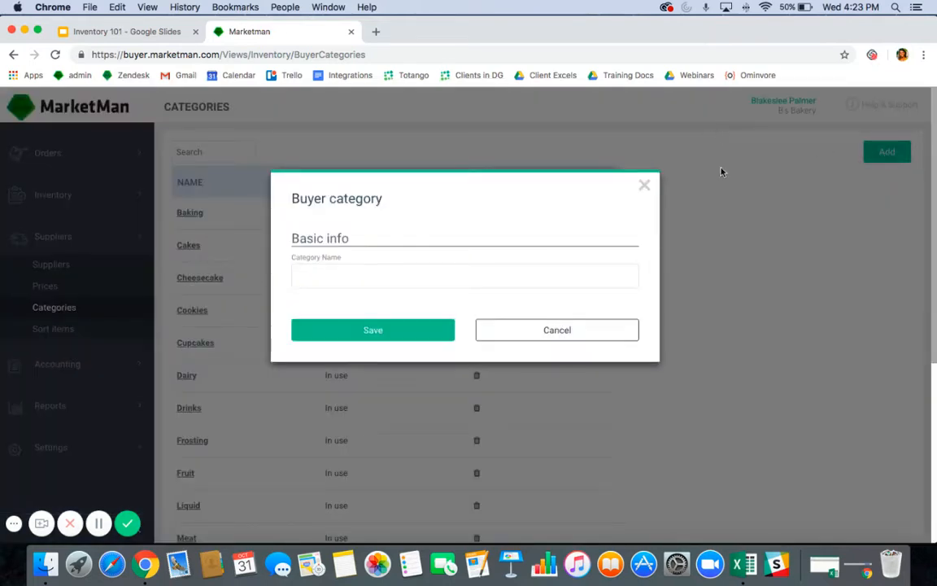
click(391, 276)
text(Dry Goods)
click(644, 189)
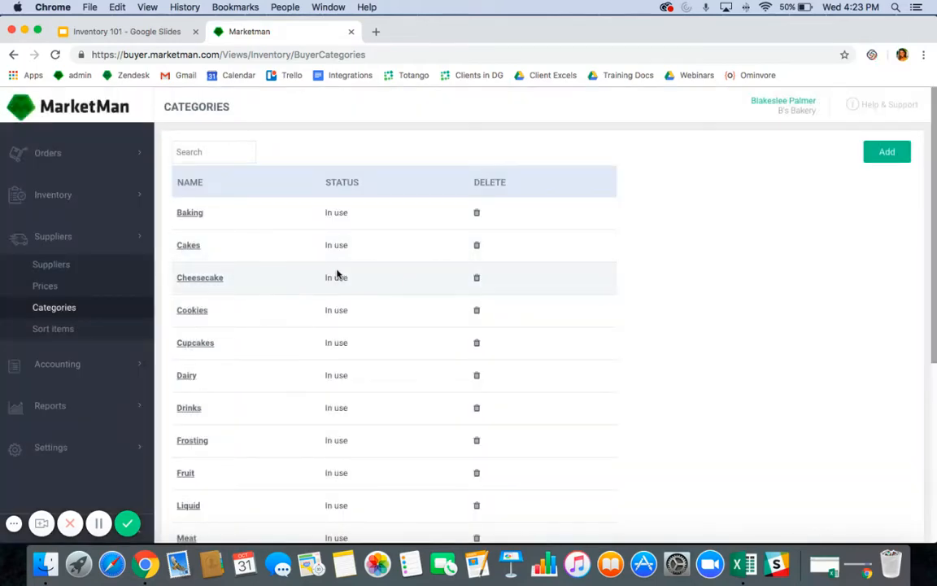
- Add an inventory storage area named "Walk In #2" and save it
click(120, 195)
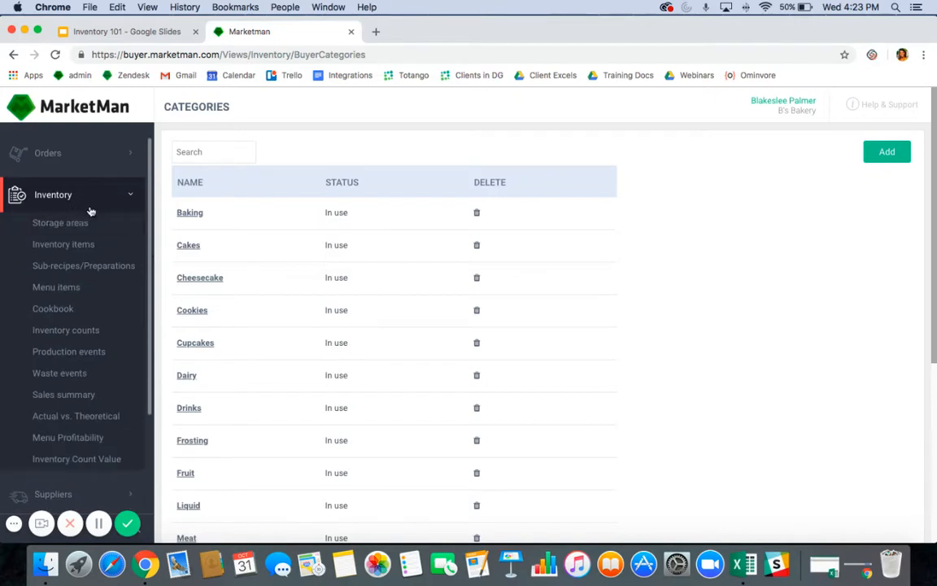
click(89, 225)
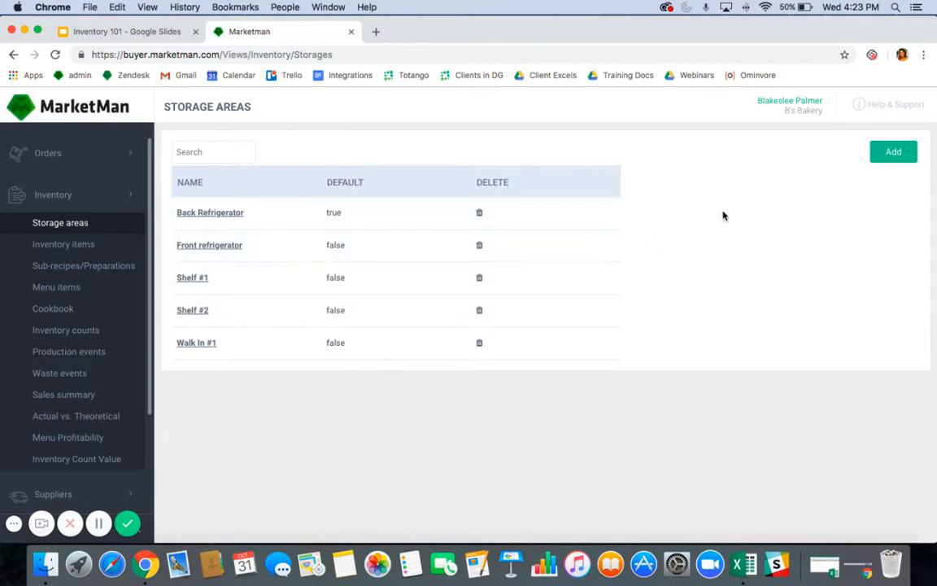
click(885, 156)
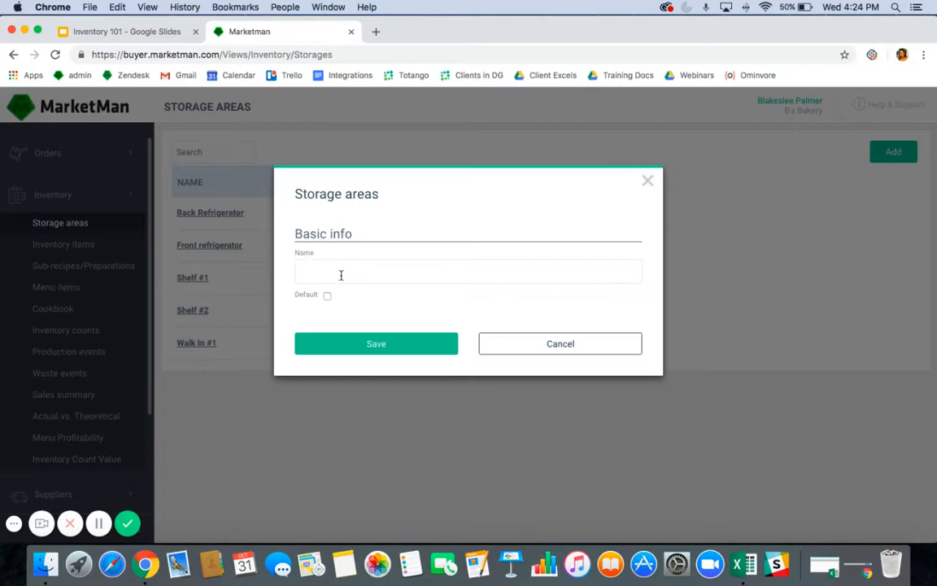
text(Walk In #2)
click(372, 346)
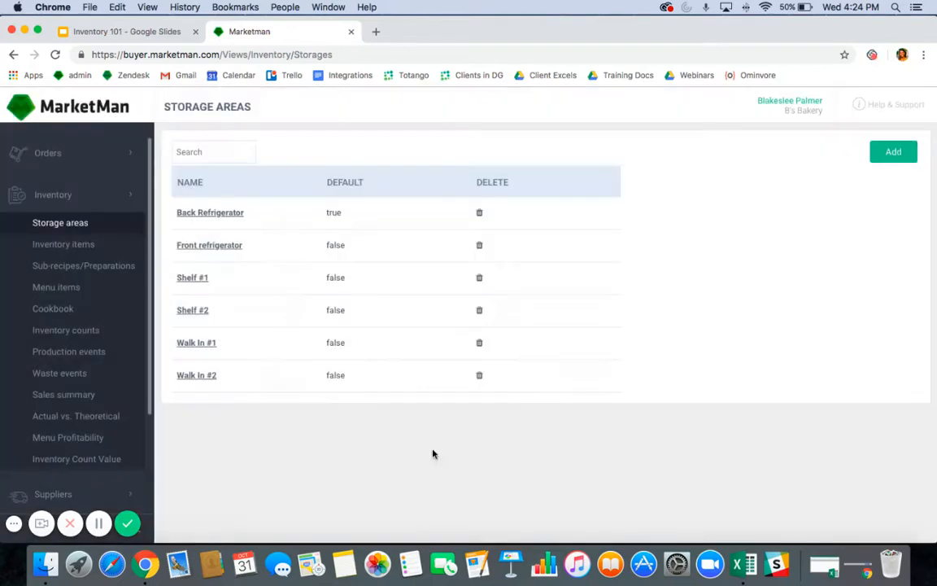
- Open the inventory items list and start adding a single new item manually
click(123, 195)
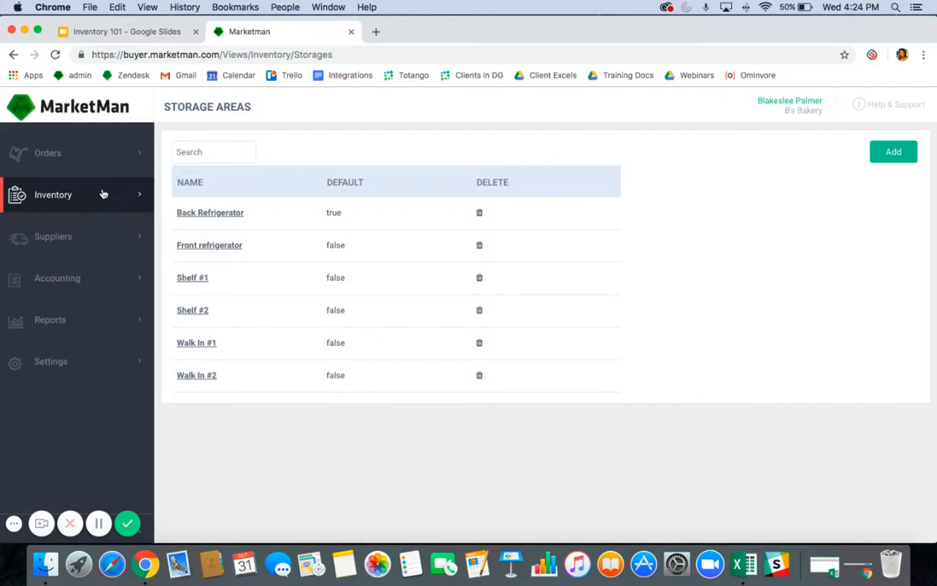
click(82, 196)
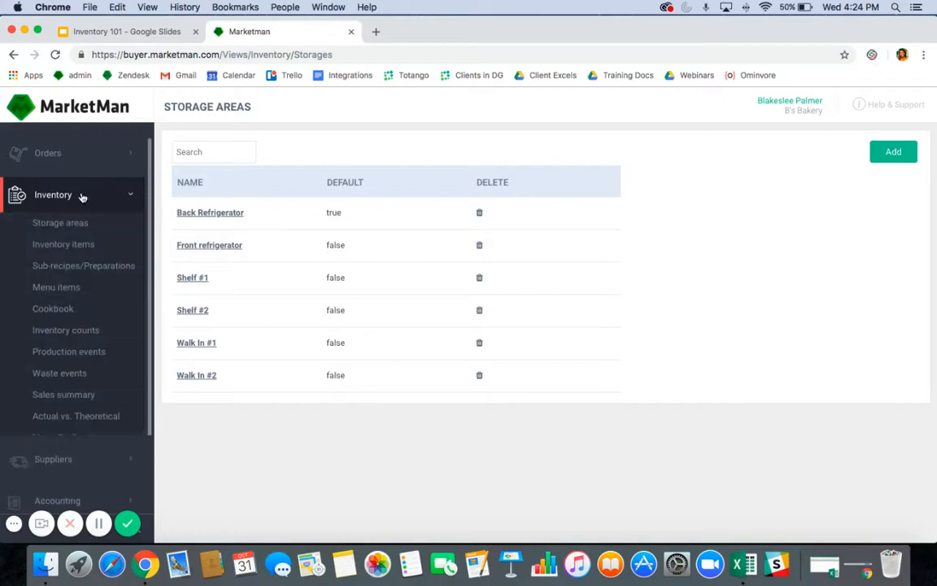
click(81, 247)
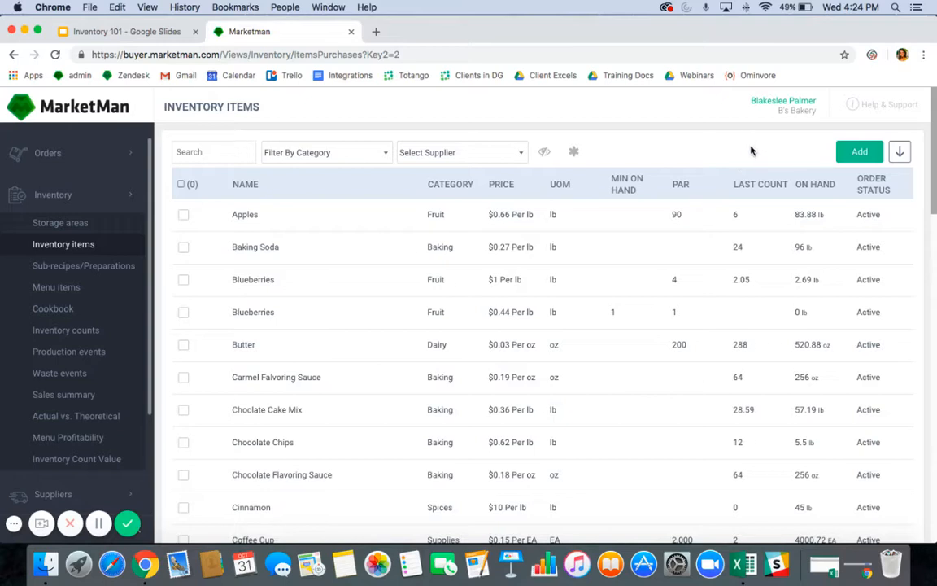
click(860, 153)
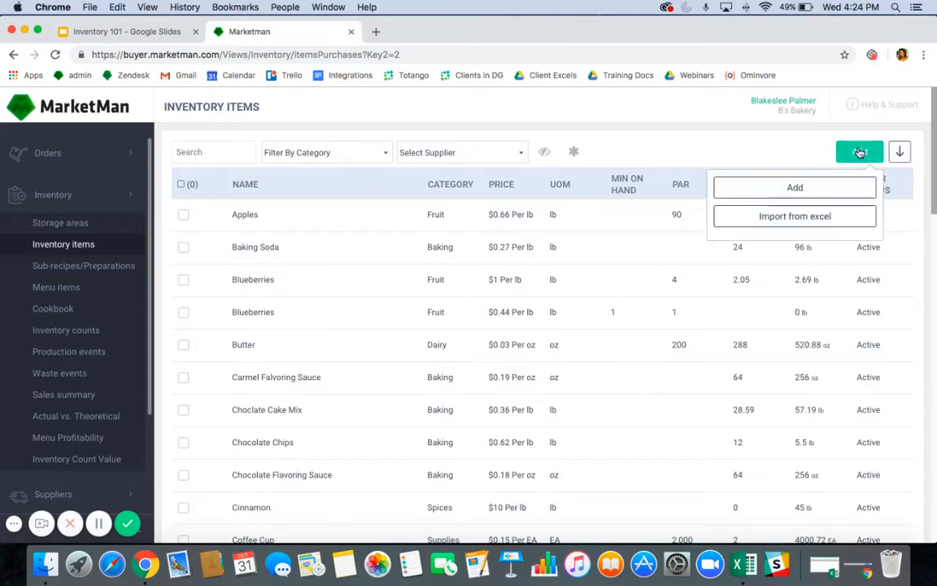
click(812, 189)
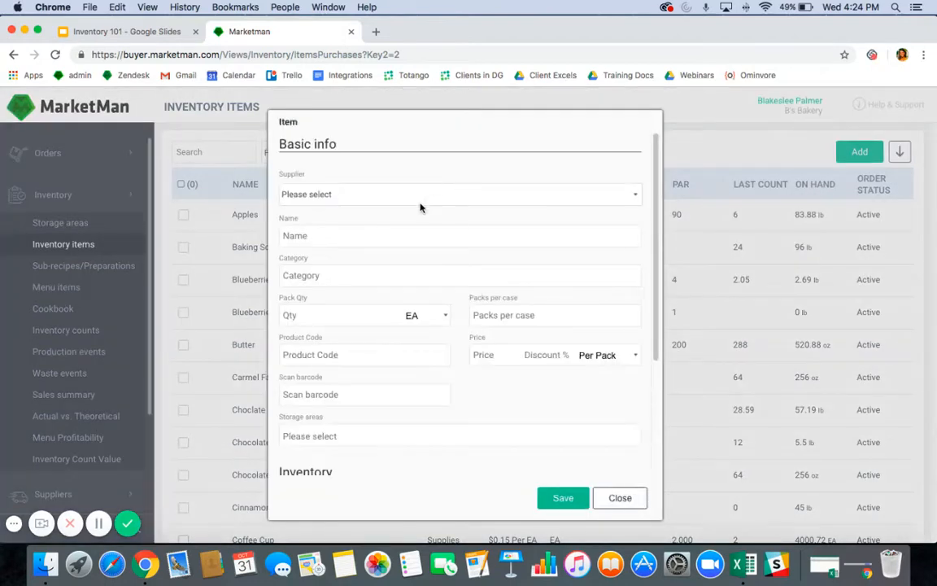
- Set the new item's supplier to Drake's Drinks, its name to "Coke" and its category to Drinks
click(402, 195)
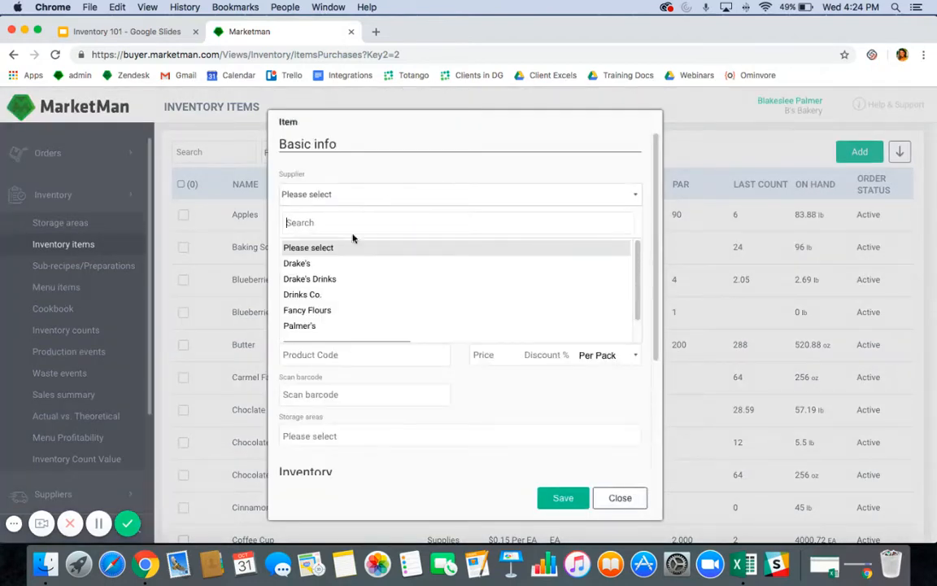
click(338, 279)
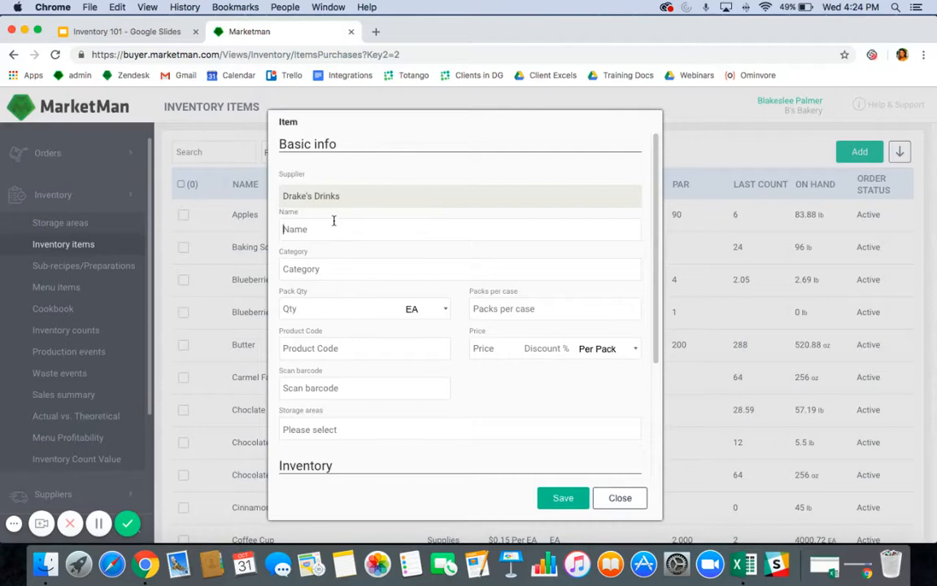
text(Coke)
click(338, 268)
text(Dri)
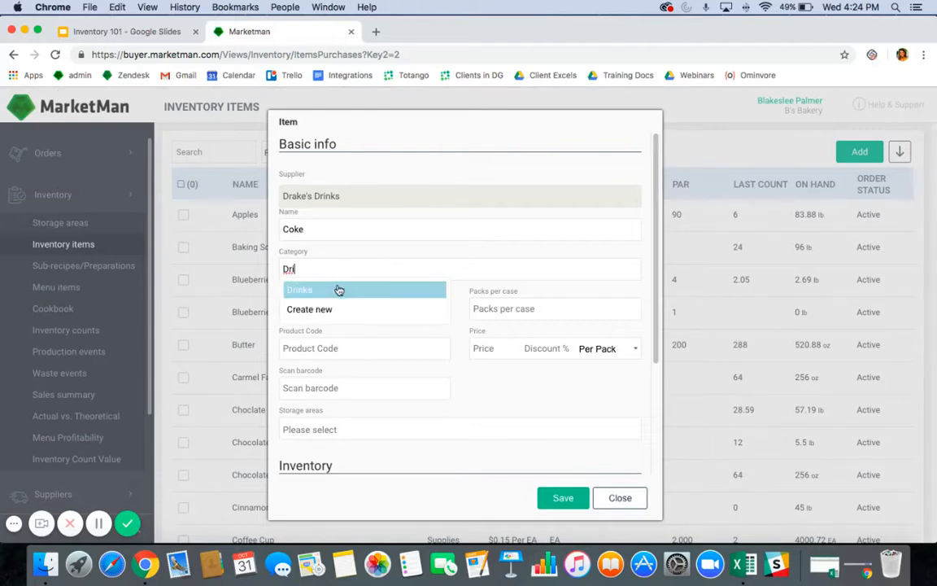
click(327, 291)
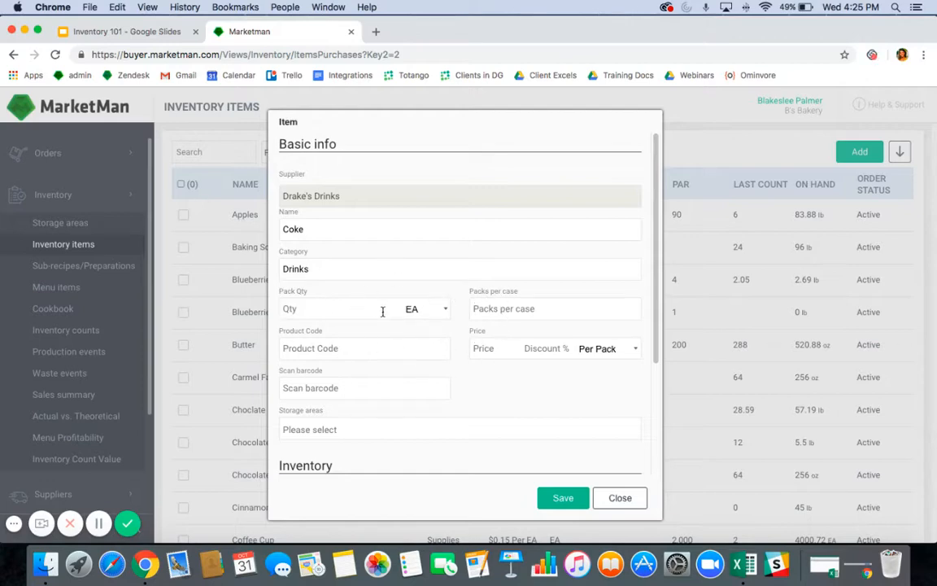
- Set the Coke item's pack quantity to 12 fl-oz and its packs per case to 24
click(418, 309)
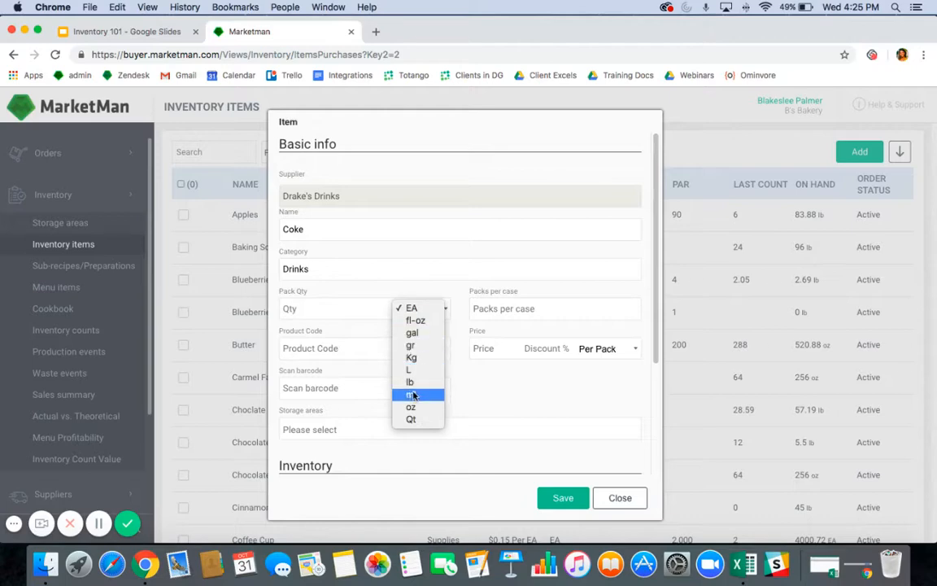
click(415, 320)
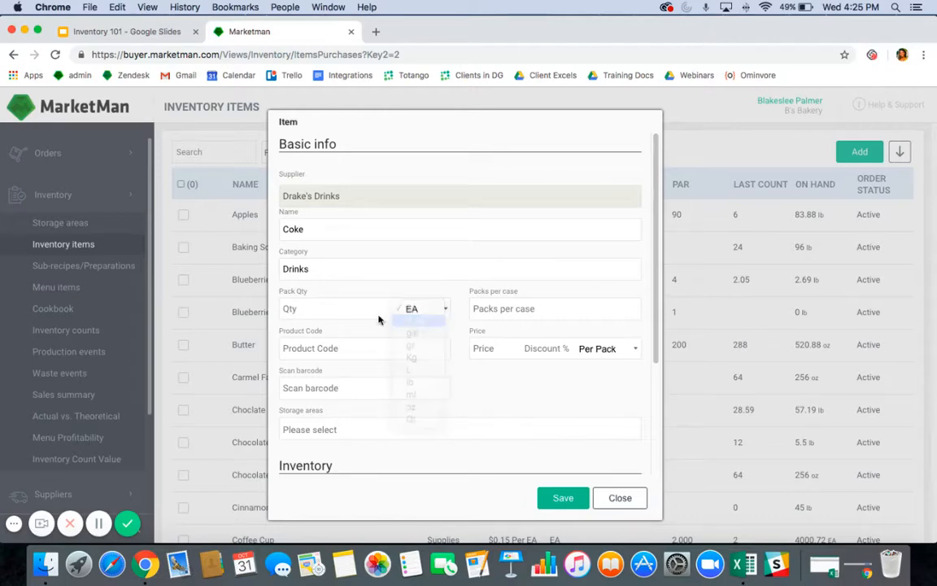
click(330, 309)
text(12)
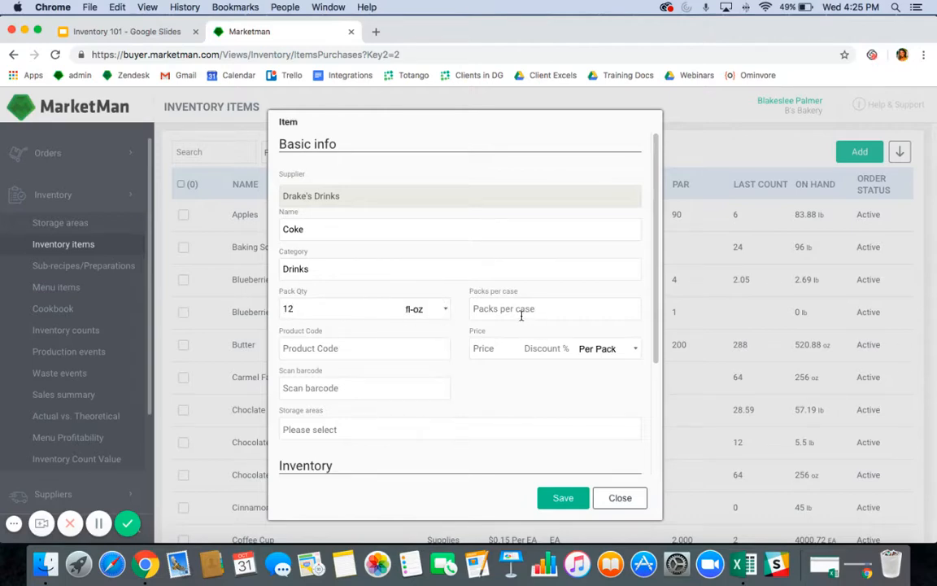
click(517, 310)
text(24)
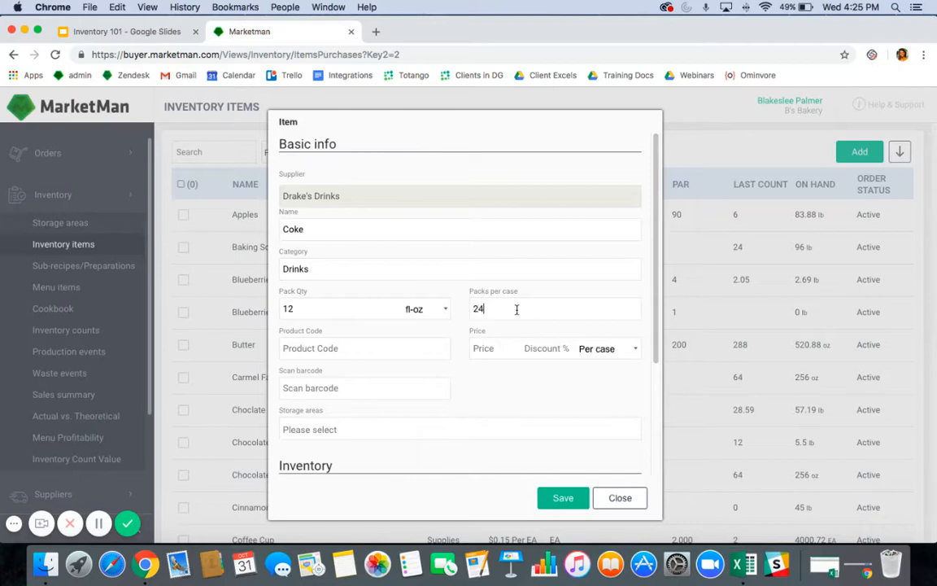
- Enter product code QWE3 for the Coke item and set its price to 18 per case
click(392, 349)
text(QWE3)
click(497, 347)
text(18)
click(604, 349)
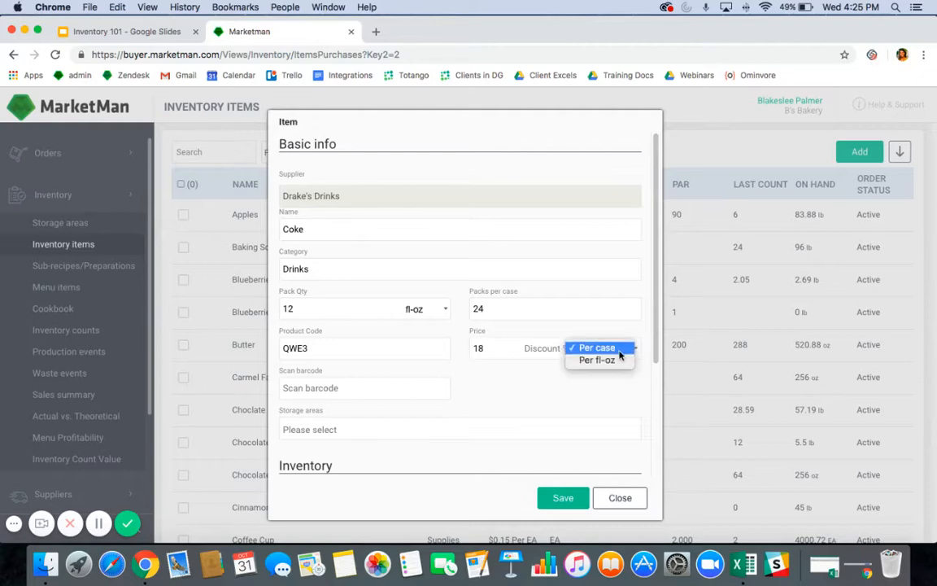
click(614, 348)
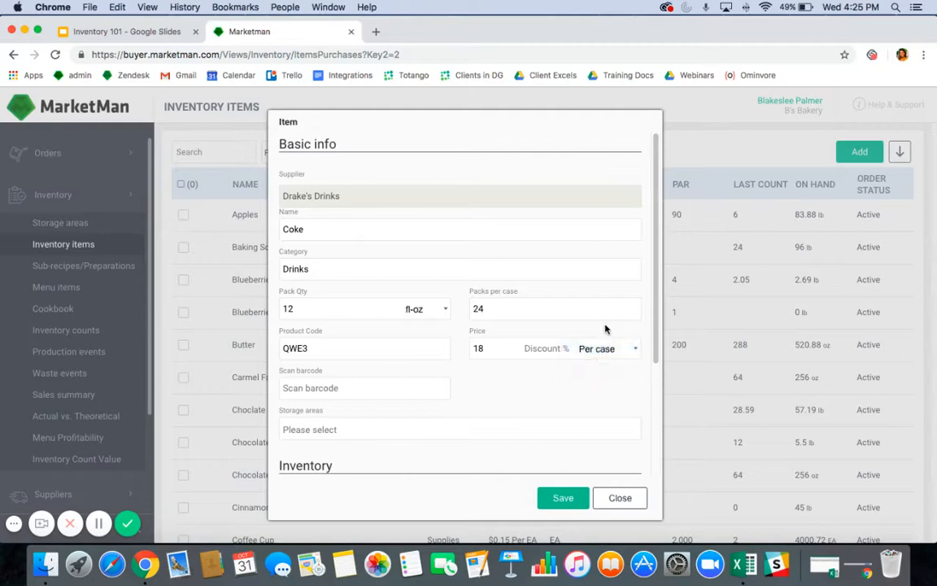
- Assign the Coke item to the Front refrigerator storage area
scroll(439, 343, down, 2)
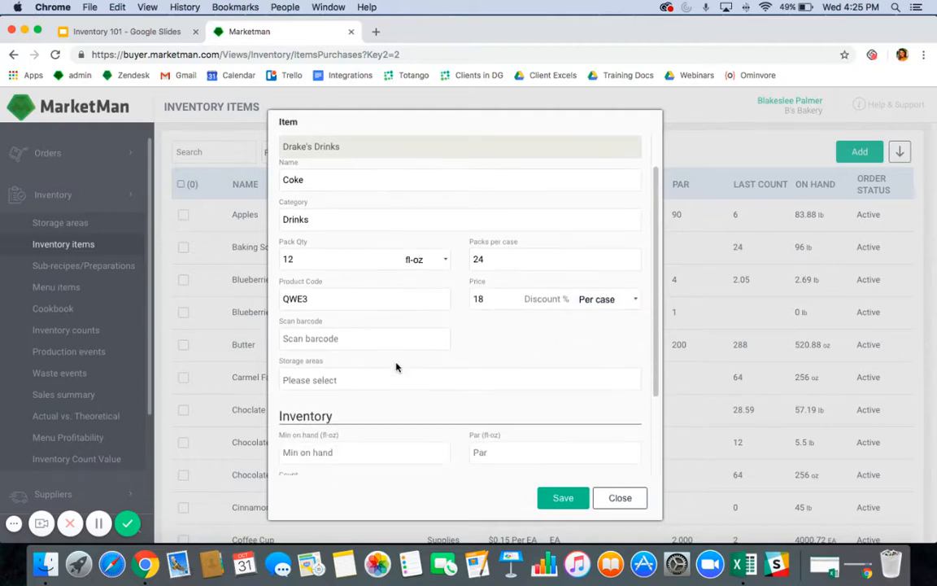
click(330, 380)
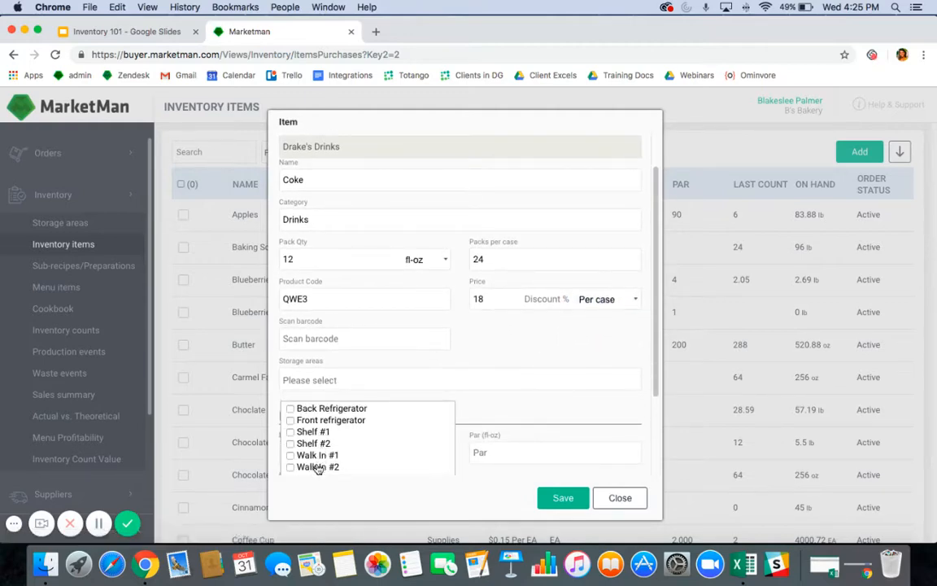
click(290, 420)
click(468, 376)
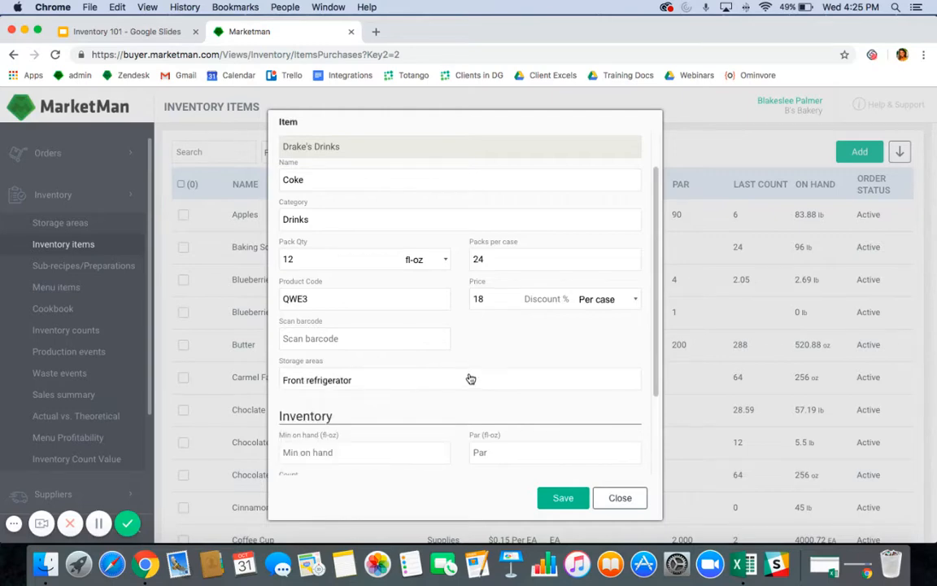
- Exclude fl-oz from the Coke item's count units, keeping Pack 12 fl-oz and Case (24 * 12 fl-oz), and save the item
scroll(470, 379, down, 3)
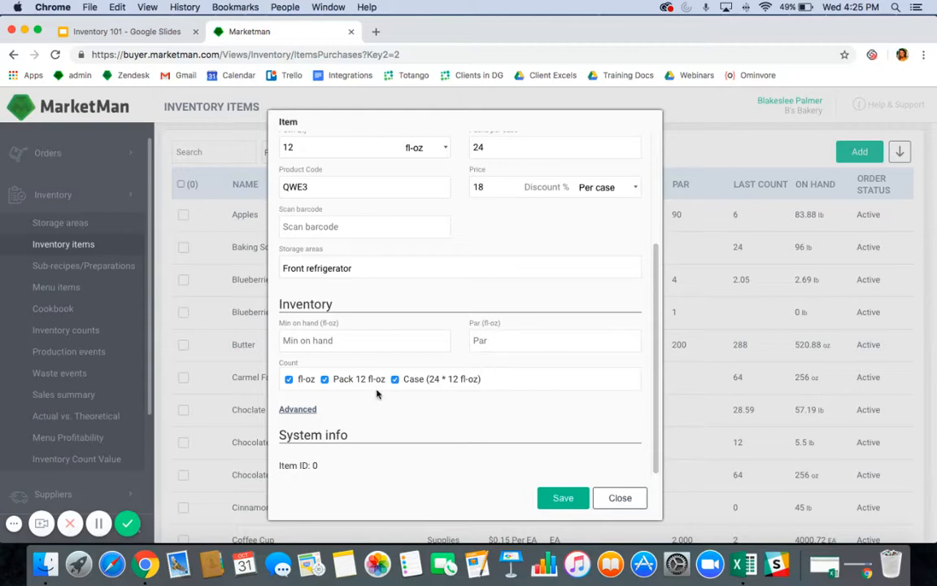
click(289, 379)
click(325, 379)
click(394, 379)
click(324, 380)
click(394, 379)
click(562, 495)
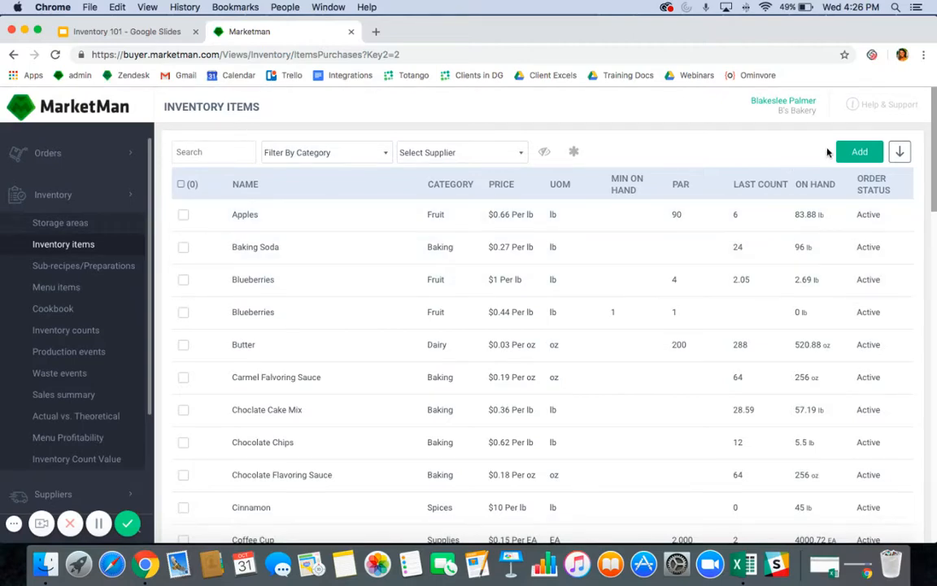
- Start importing inventory items from Excel using the file upload option
click(858, 154)
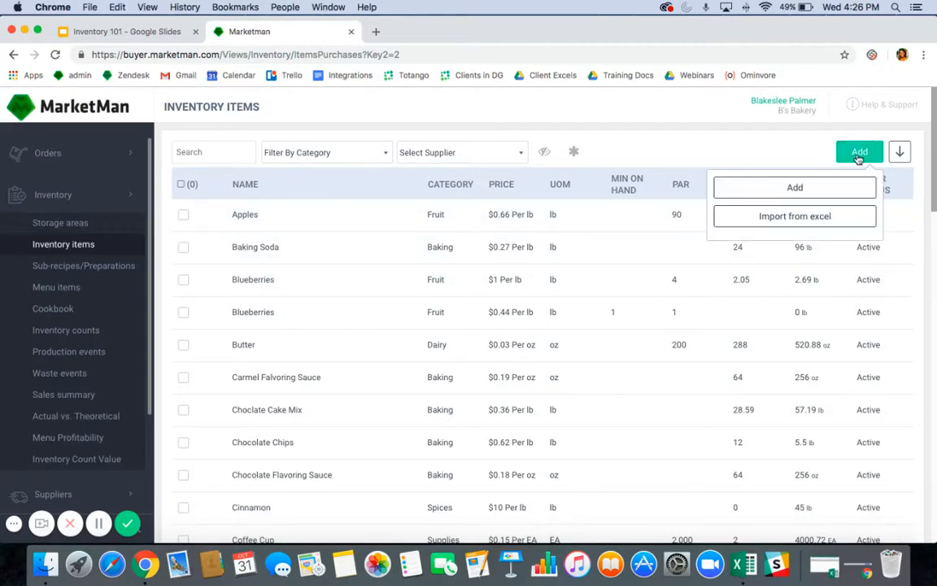
click(780, 218)
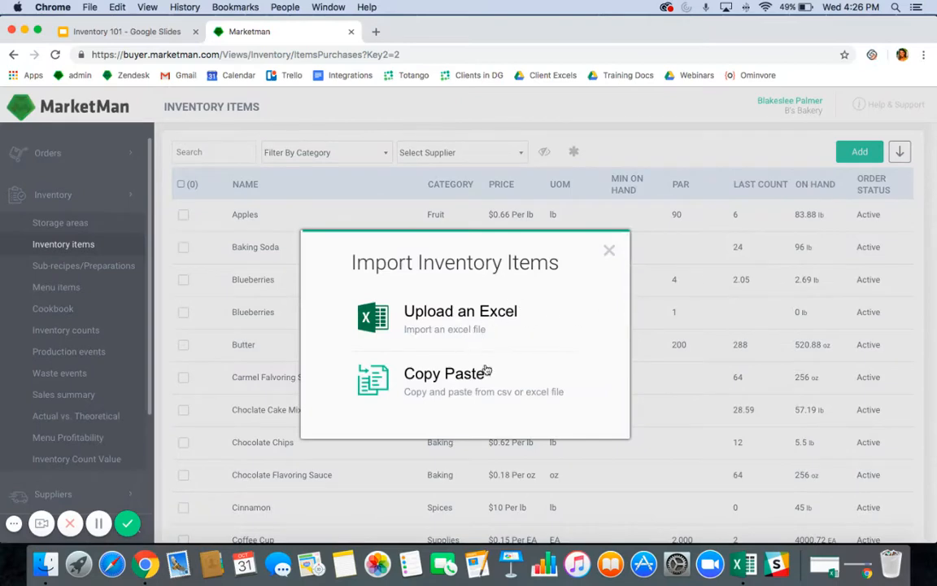
click(454, 316)
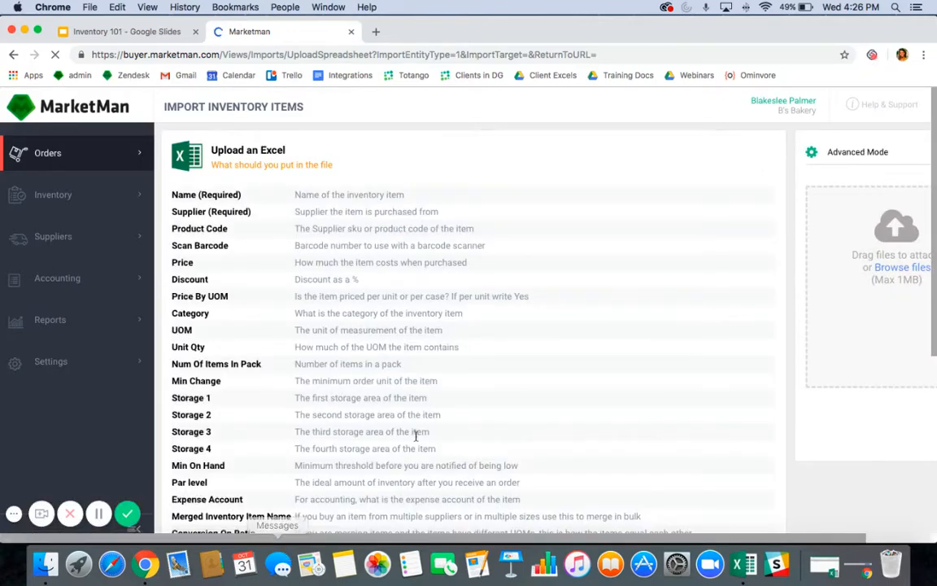
- Download the sample file for the inventory item import and open it in Excel
scroll(325, 355, down, 10)
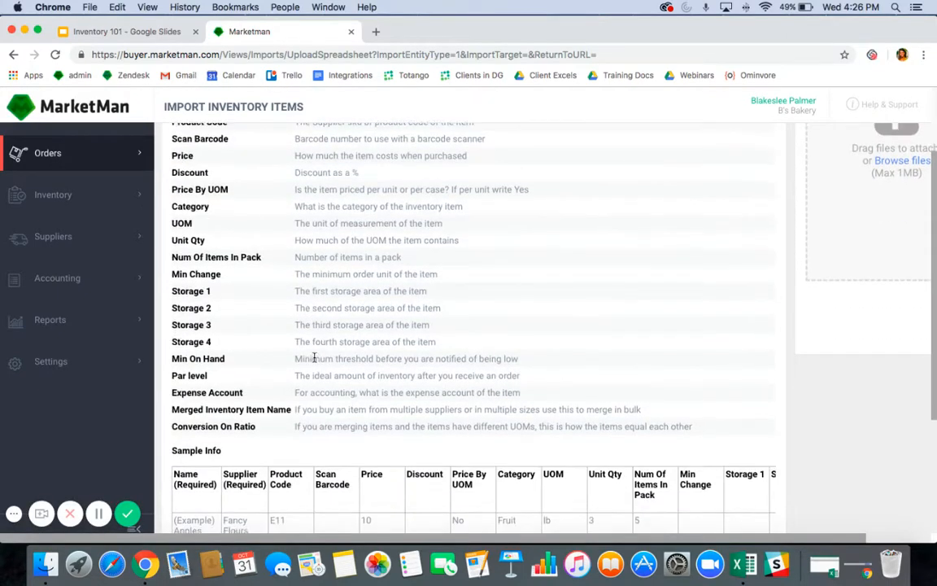
click(244, 458)
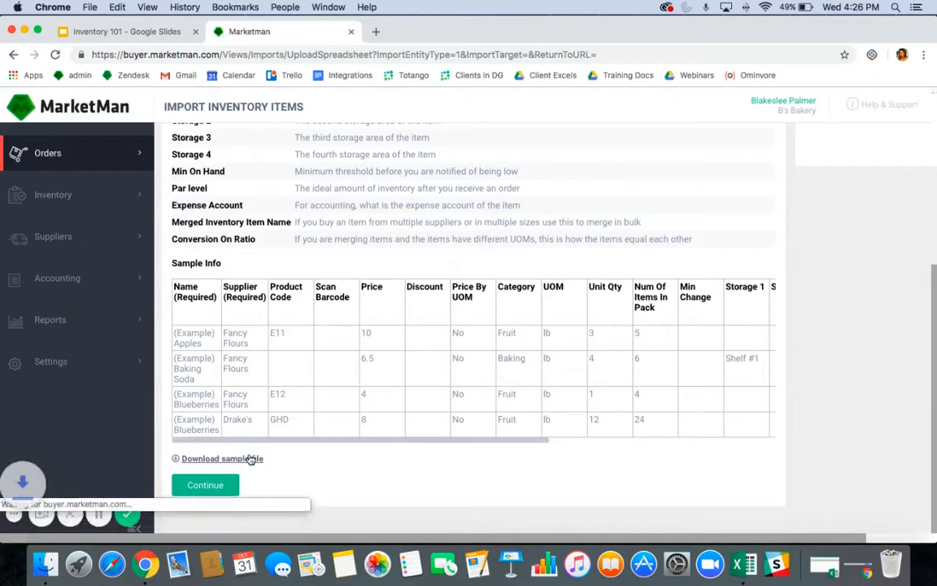
click(81, 528)
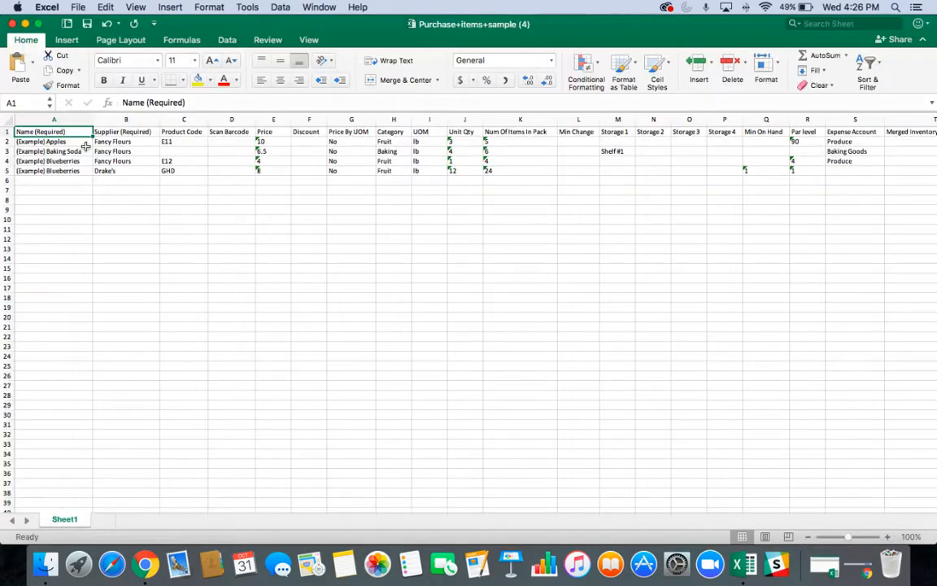
- Add a new item in row 7 with the name "Milk" and the supplier "Drake's Drink"
drag(71, 142, 65, 169)
click(122, 190)
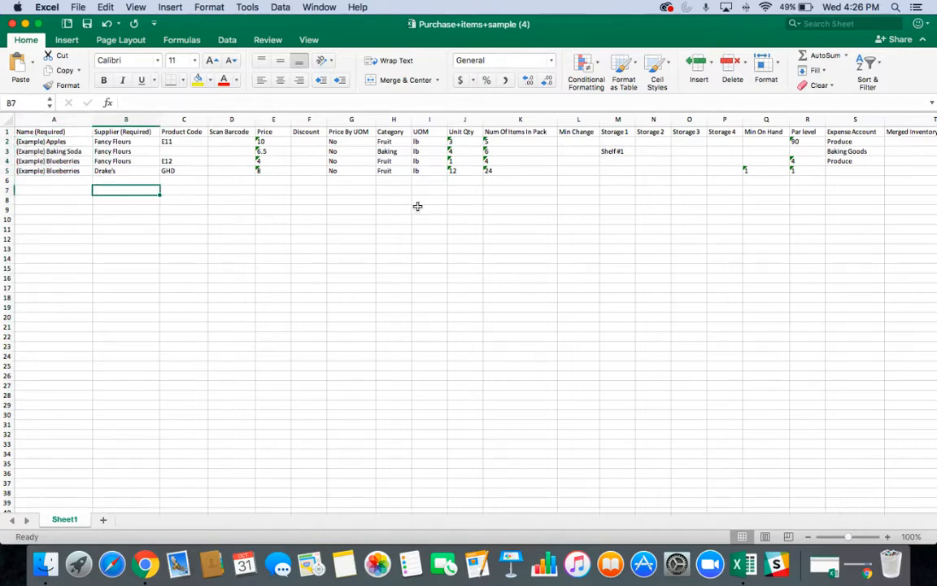
click(69, 191)
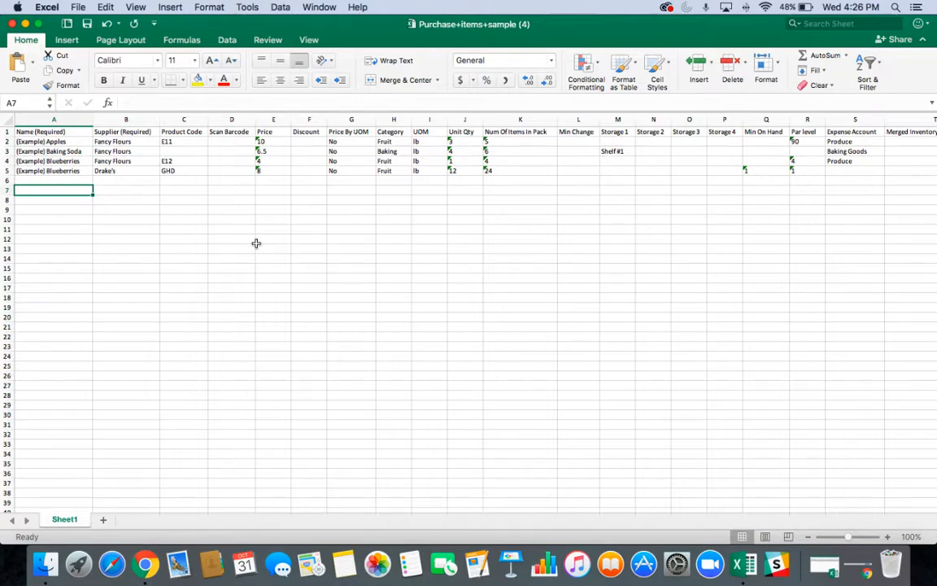
text(Milk)
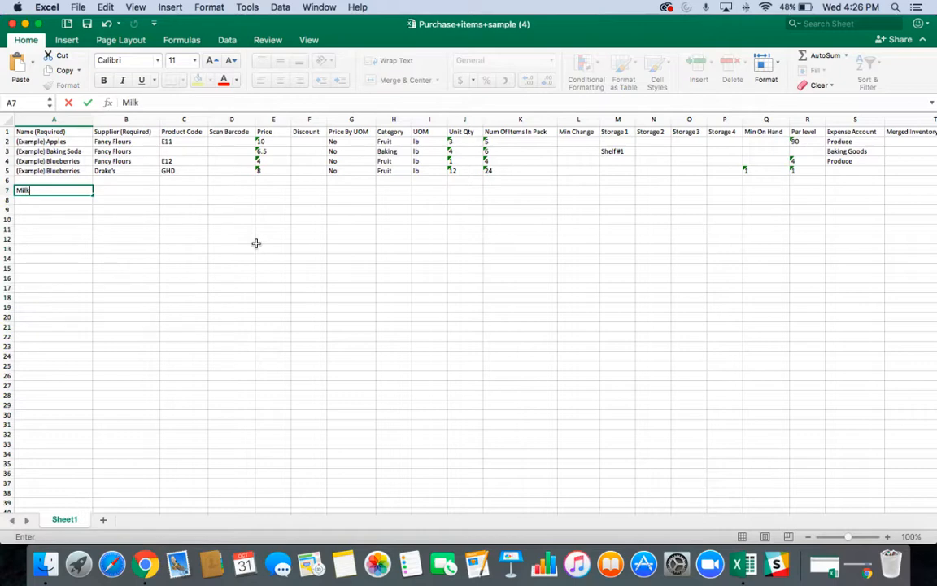
key(Tab)
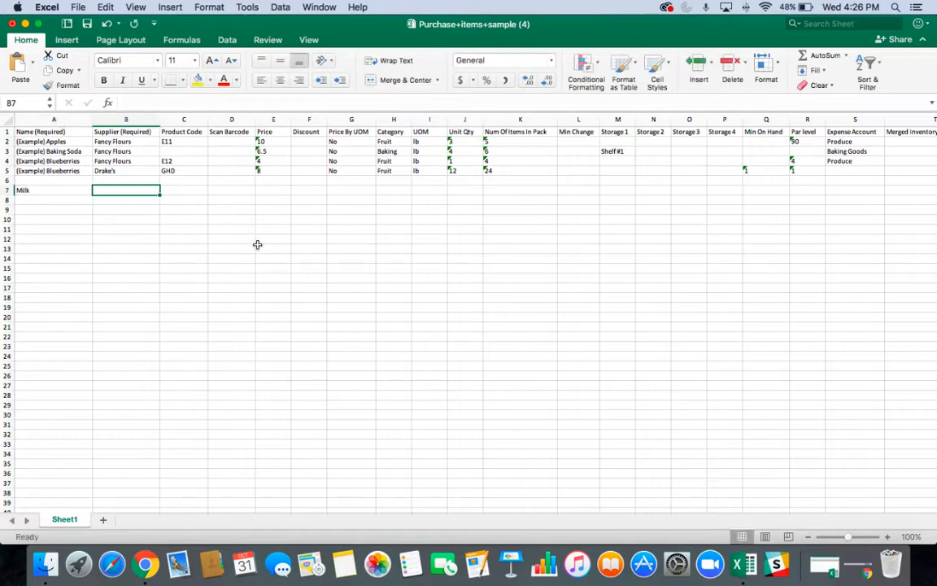
text(Drake)
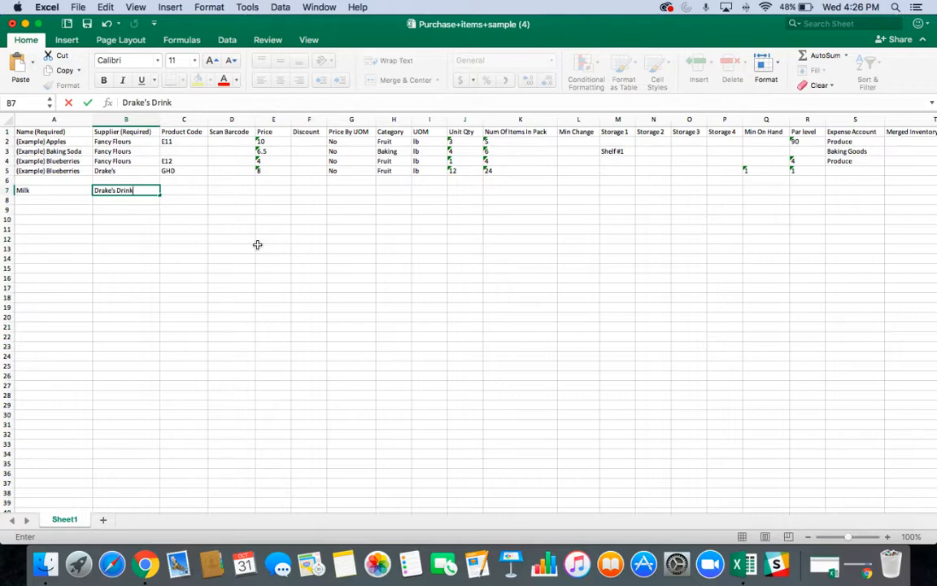
text('s Drink)
key(Return)
click(132, 193)
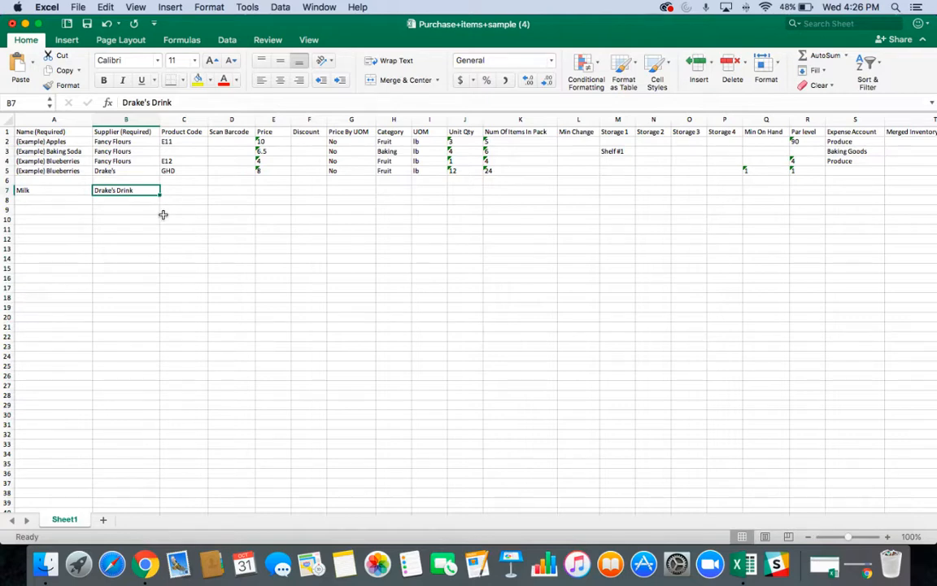
- Enter product code A23 and a price of 5 in the Milk row
click(184, 190)
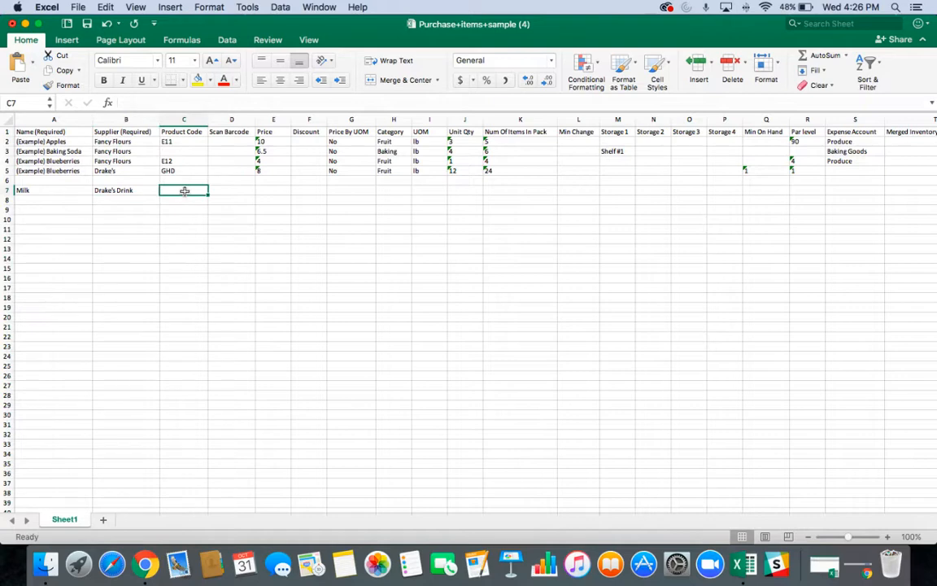
text(A23)
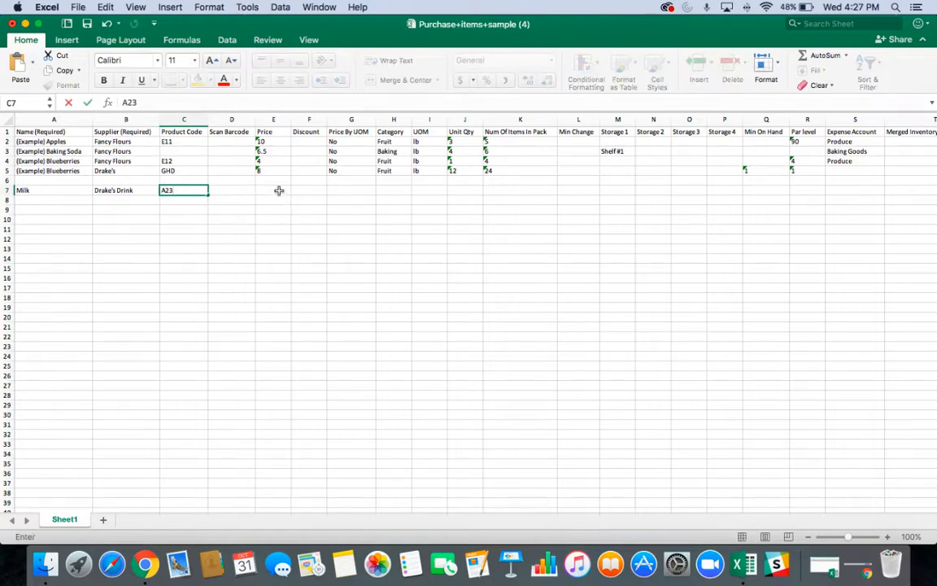
click(278, 190)
text(5)
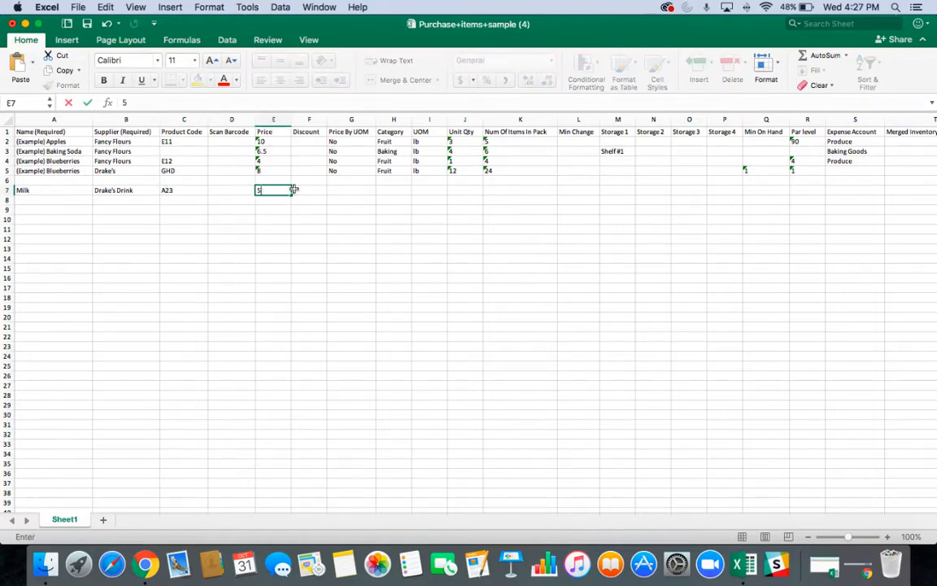
- Set the Milk row's category to Dairy and its UOM to Gal, leaving Price By UOM blank
click(349, 191)
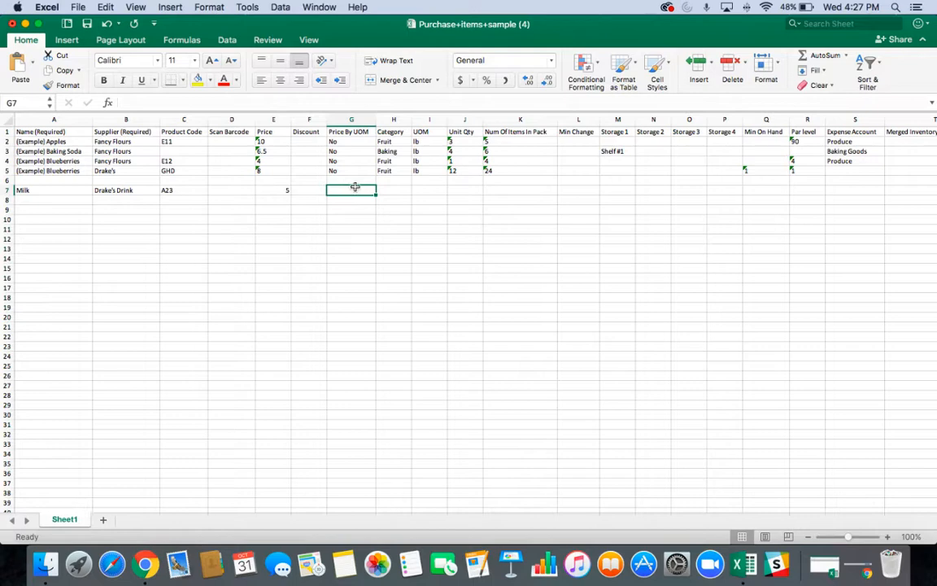
click(395, 190)
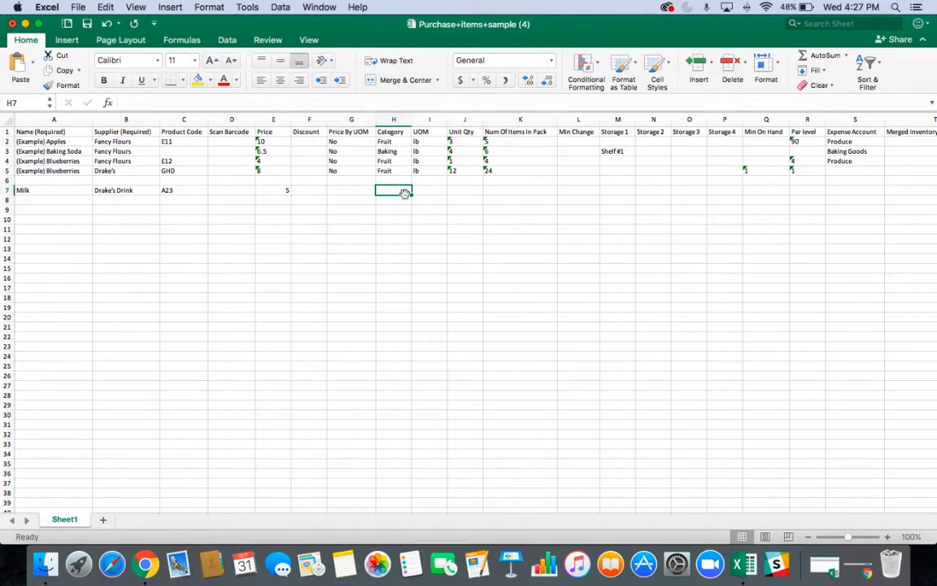
text(dA)
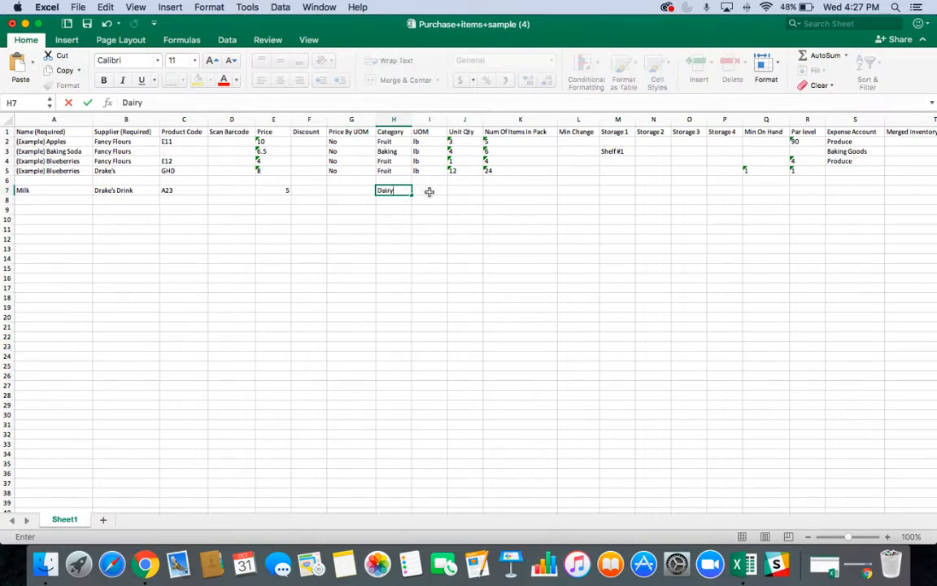
click(430, 191)
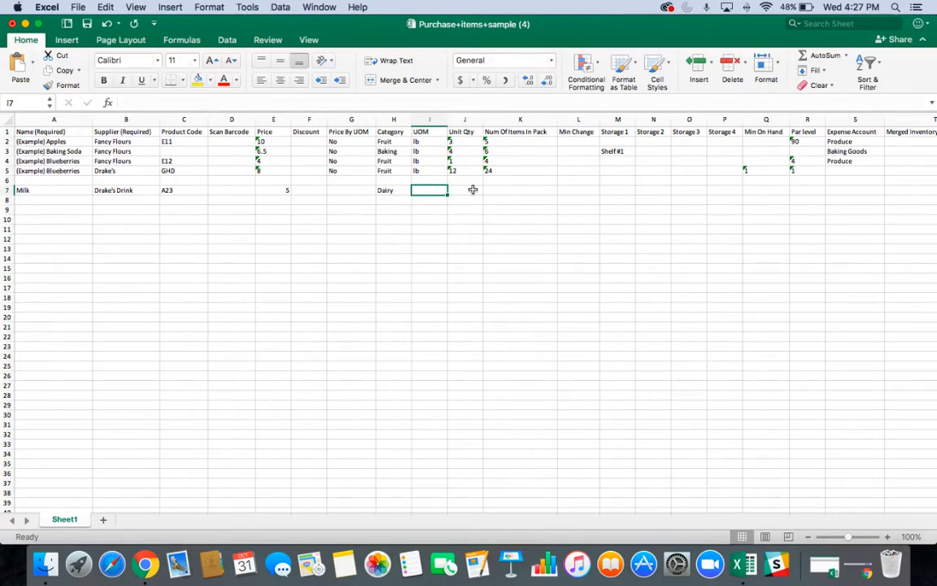
text(F)
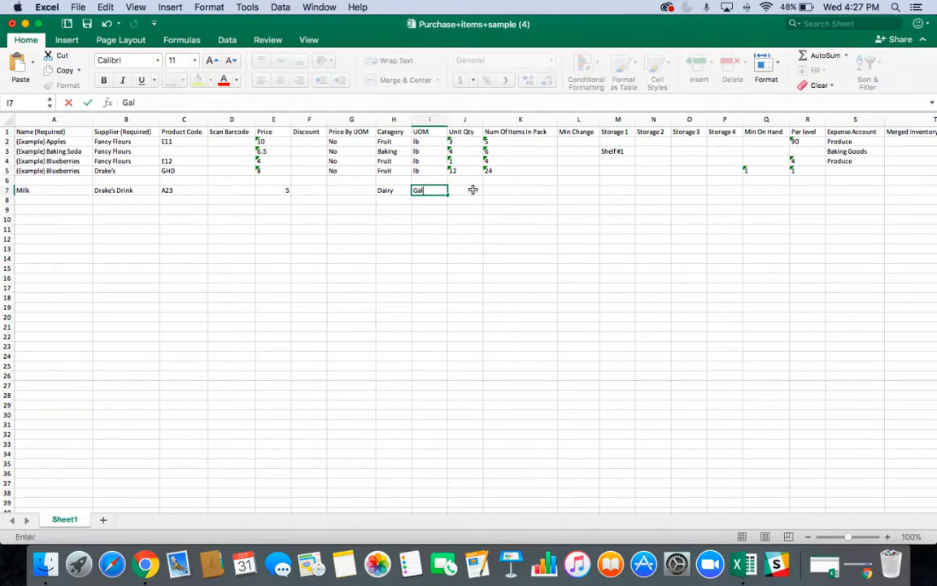
- Set the Milk row's unit quantity to 1 and its number of items in pack to 6
click(472, 189)
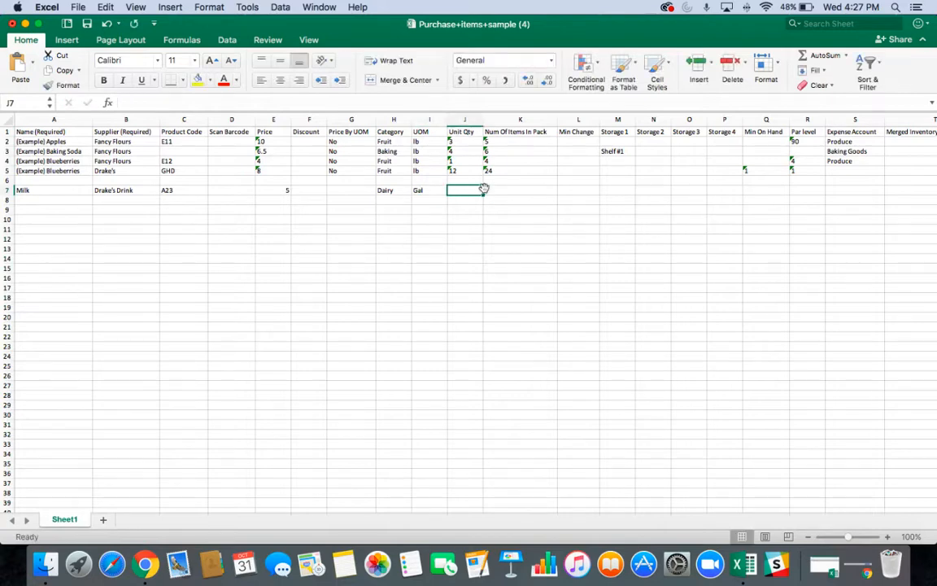
text(1)
click(510, 190)
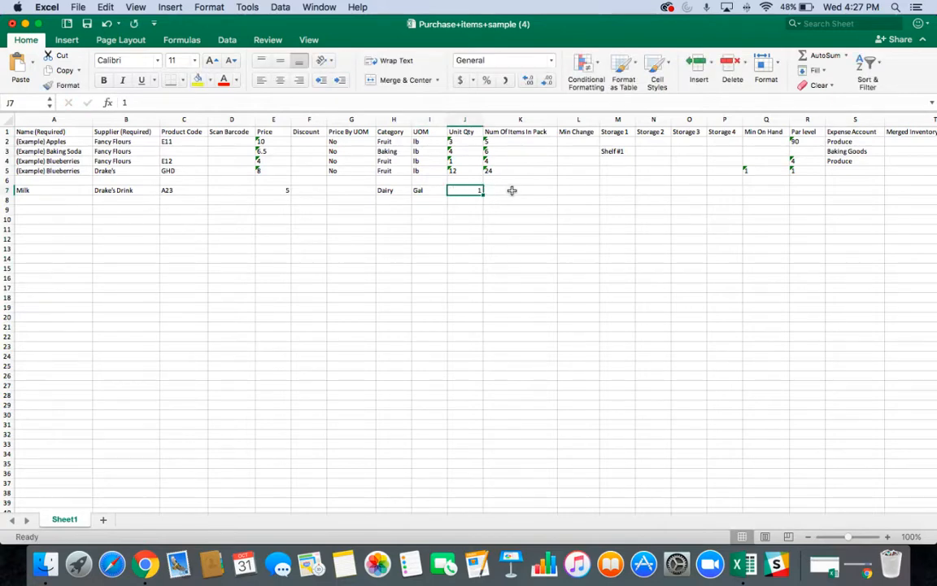
text(6)
click(616, 182)
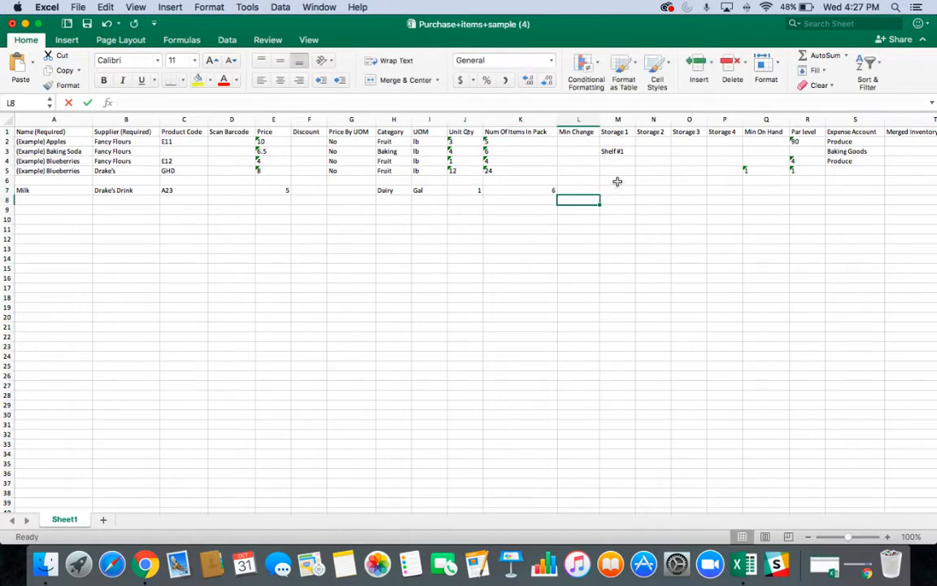
drag(617, 182, 713, 177)
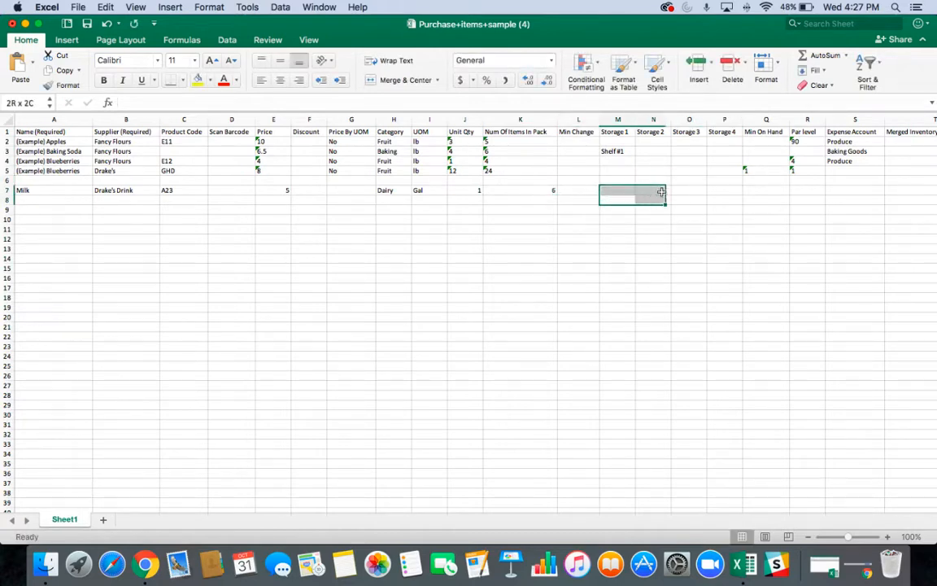
- Delete the example rows and the blank row above the Milk row, rows 2 to 6
click(810, 227)
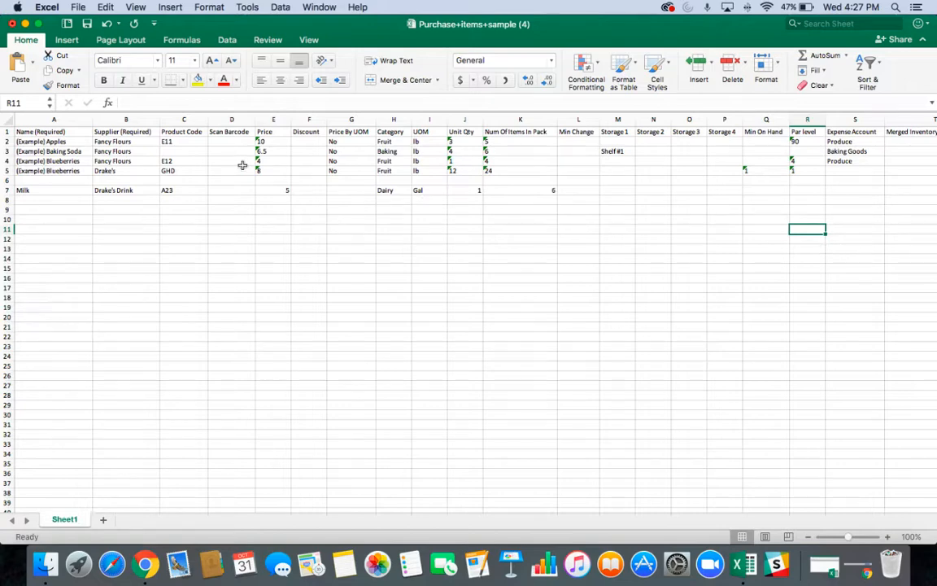
click(7, 187)
drag(9, 180, 8, 142)
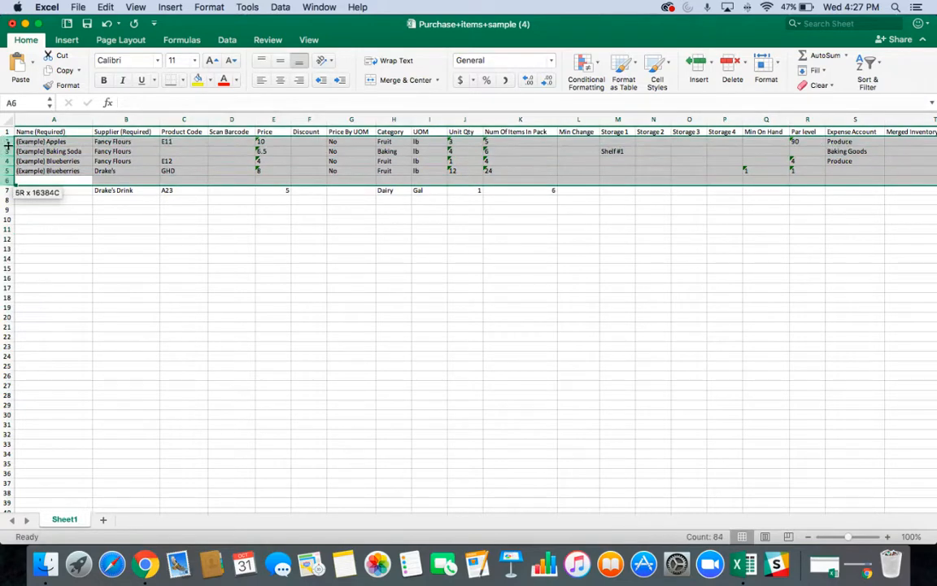
right_click(13, 145)
click(72, 223)
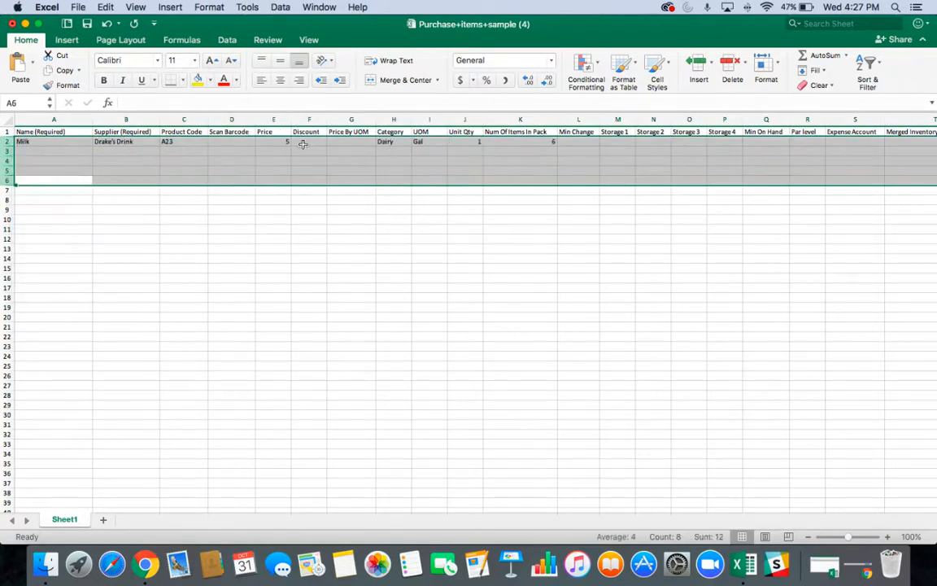
click(306, 227)
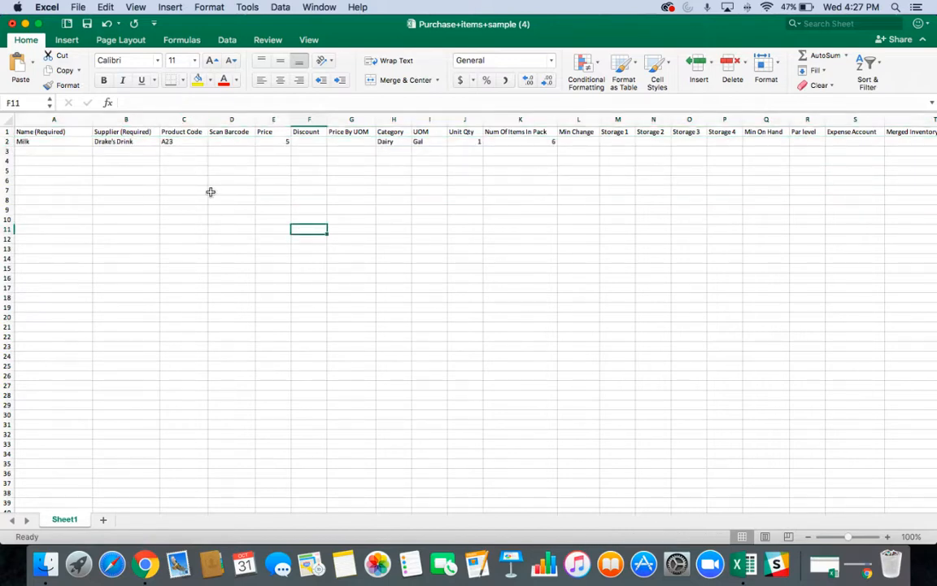
- Save a copy of the workbook to the Desktop as "Purchase+items+sample (4).xlsx"
click(78, 7)
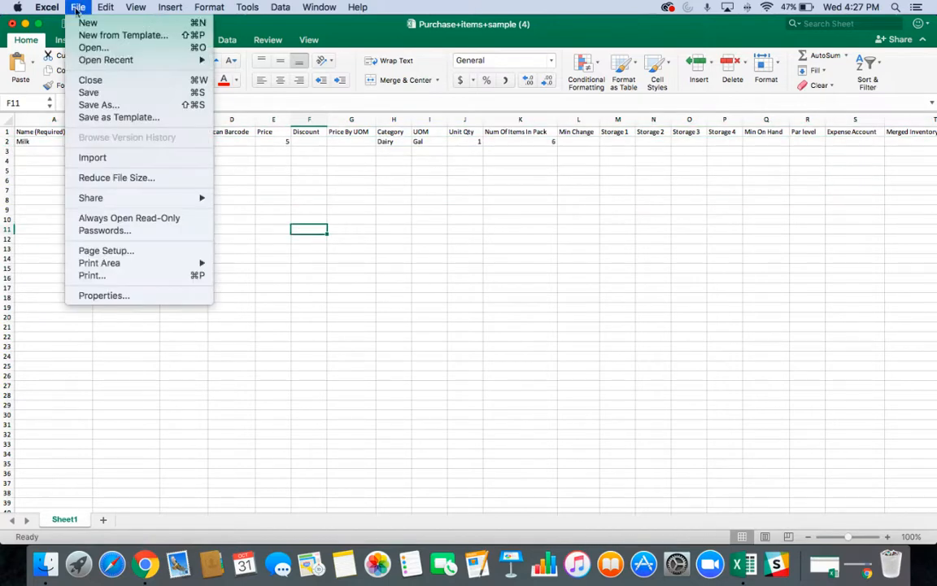
click(102, 104)
click(431, 108)
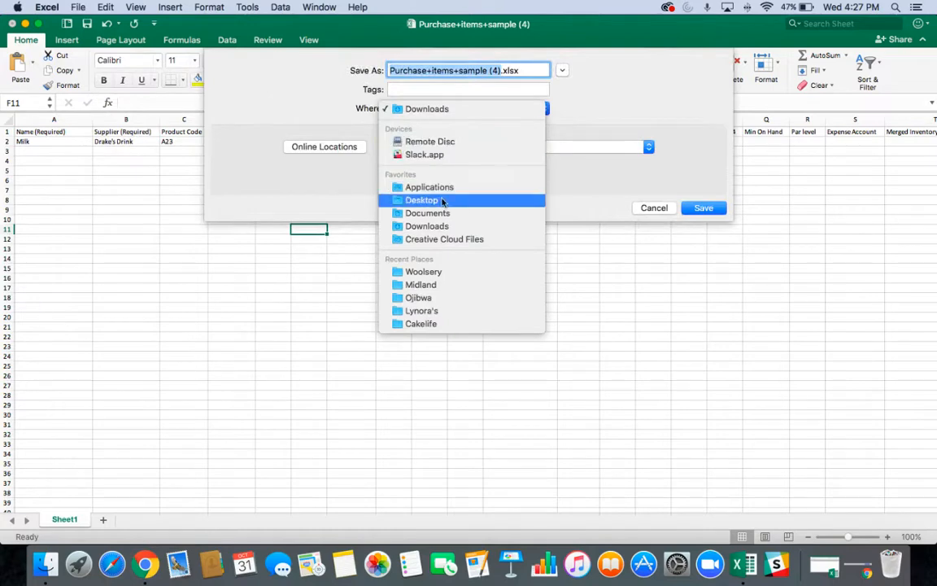
click(415, 201)
click(703, 171)
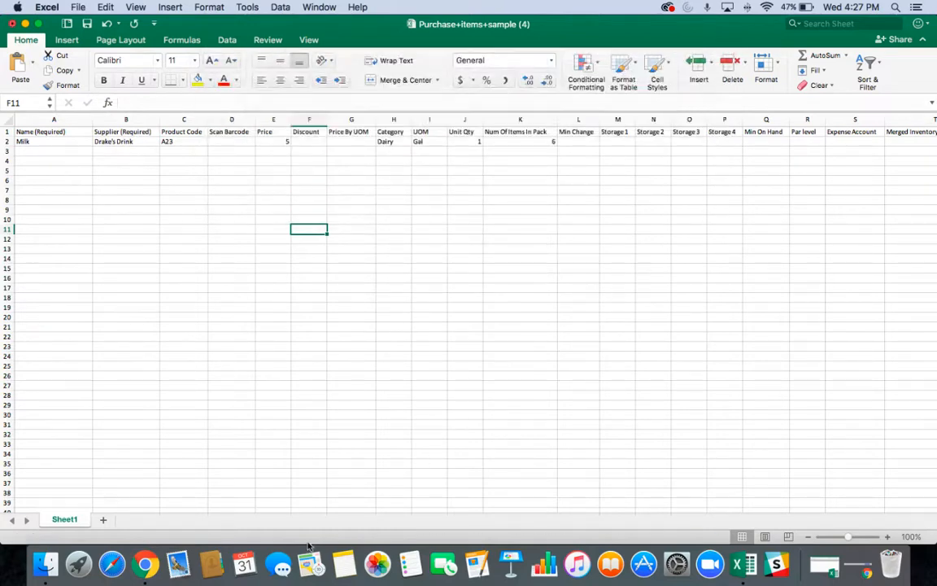
- Switch to MarketMan in Chrome, attach "Purchase+items+sample (4).xlsx" from the Desktop to the inventory items import, and continue to the data check
click(145, 563)
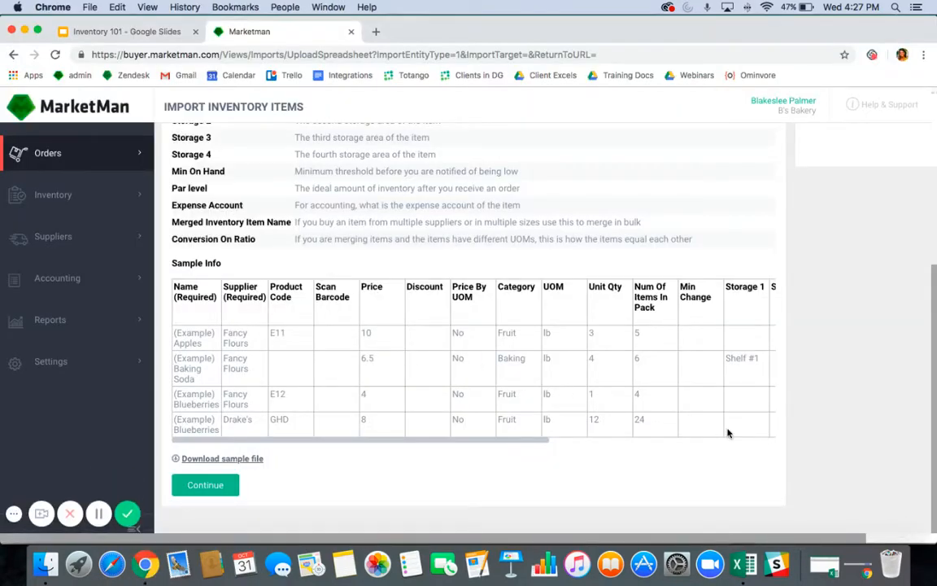
scroll(731, 435, up, 5)
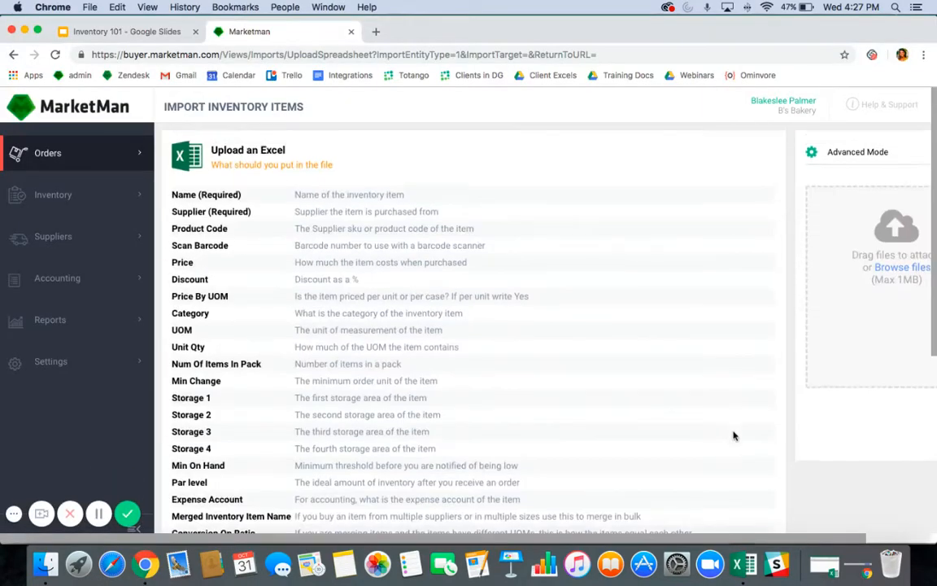
click(892, 268)
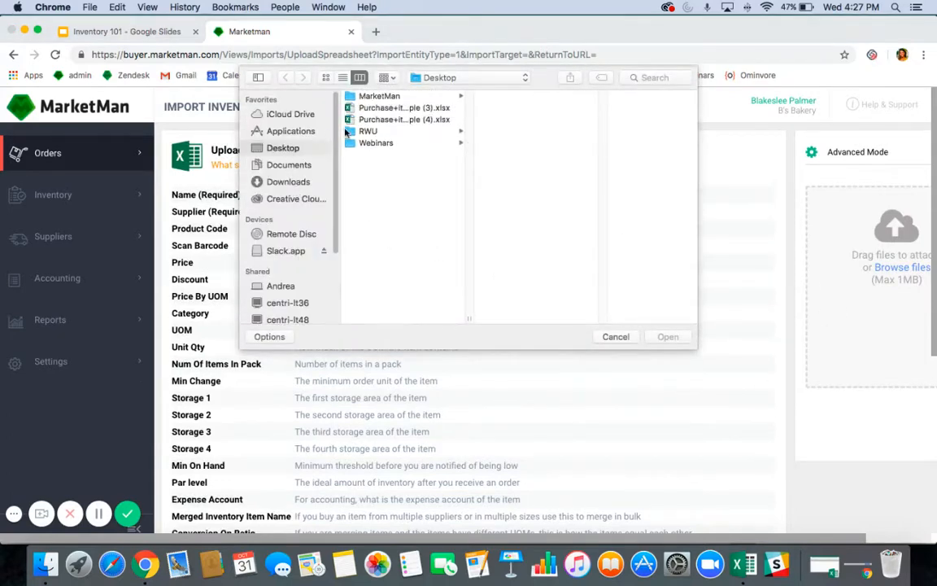
click(350, 119)
click(667, 336)
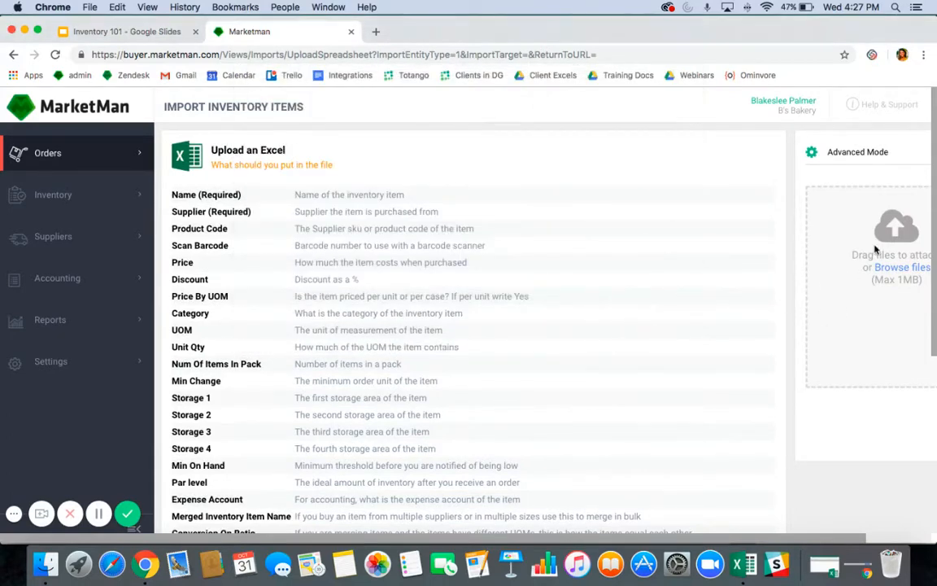
scroll(301, 342, down, 5)
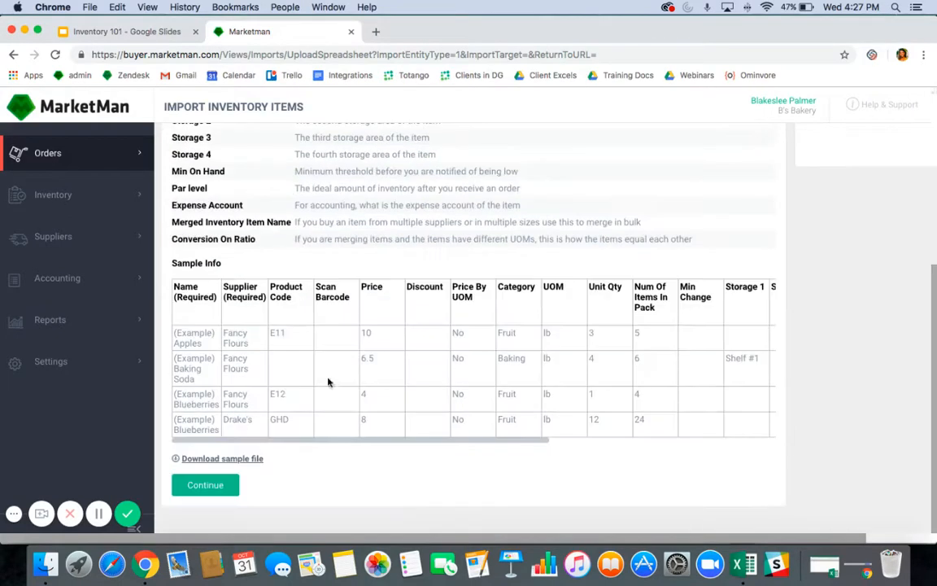
click(204, 485)
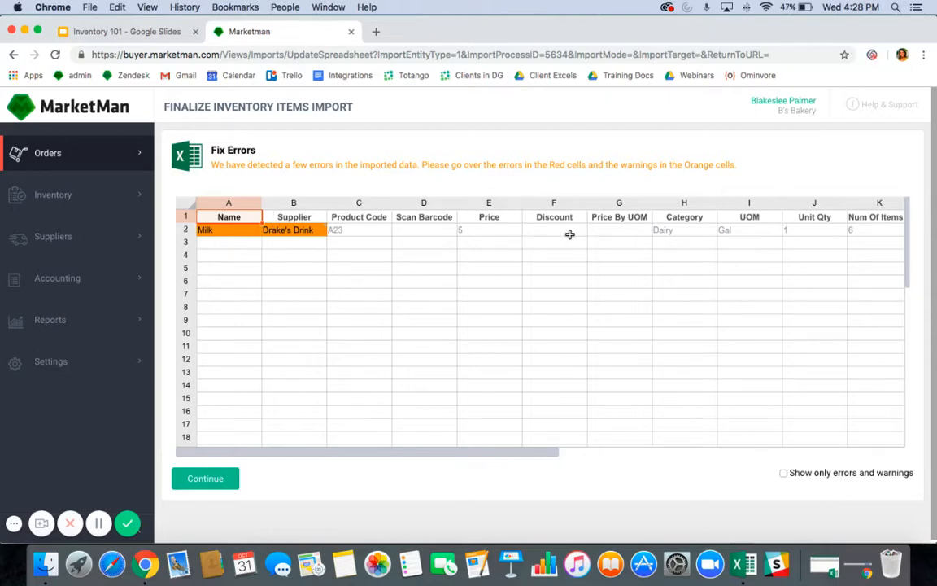
- Finalize the import of the Milk row, accepting the remaining warnings, and continue to the inventory items list
click(694, 230)
key(Down)
key(Down)
key(Down)
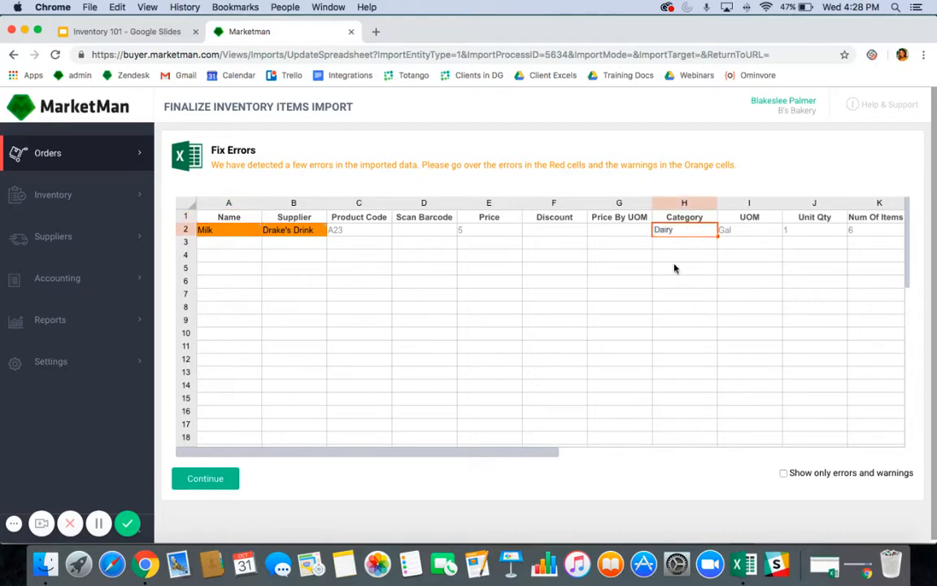
click(207, 479)
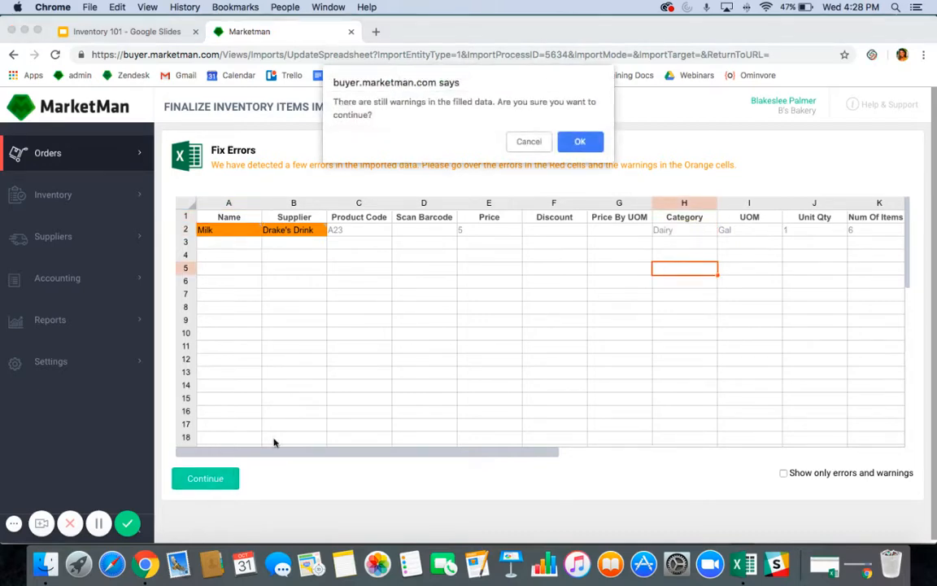
click(582, 141)
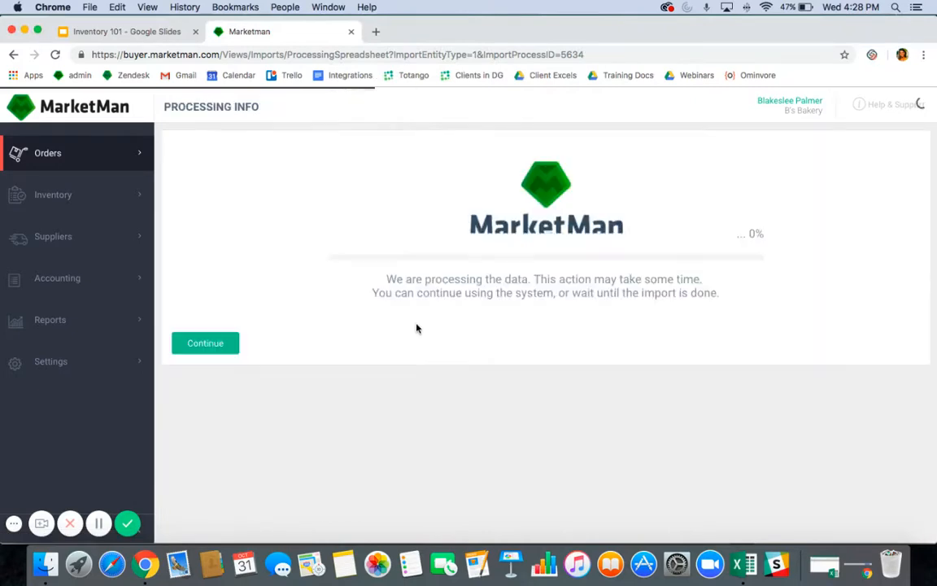
click(230, 345)
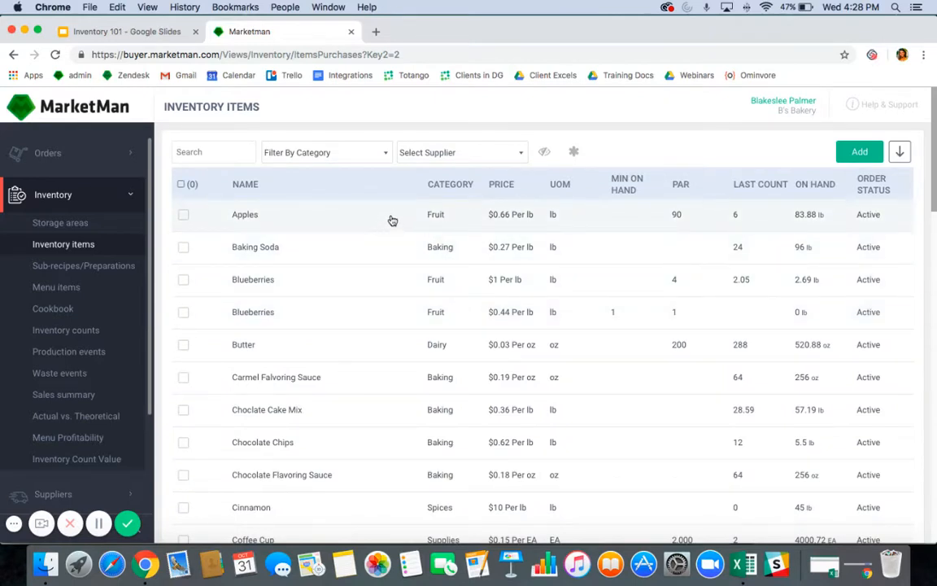
- Open the Fancy Flours Blueberries item, review its storage area, par and count unit settings, and save it
click(309, 274)
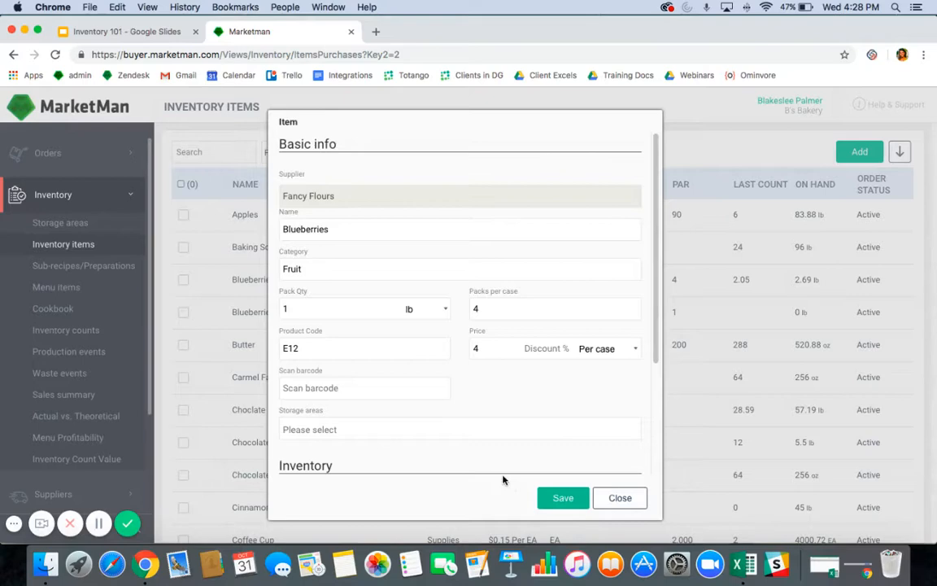
scroll(349, 423, down, 1)
click(351, 417)
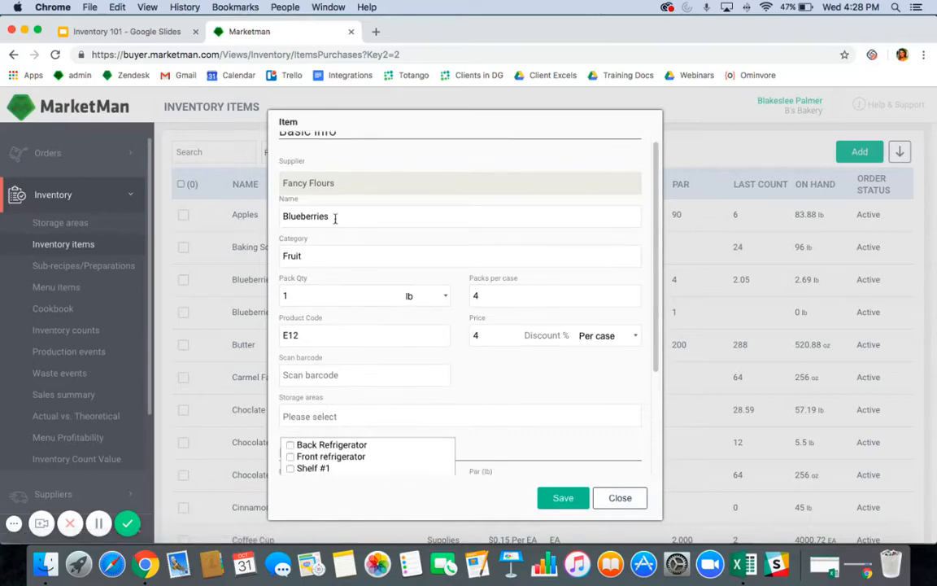
click(363, 217)
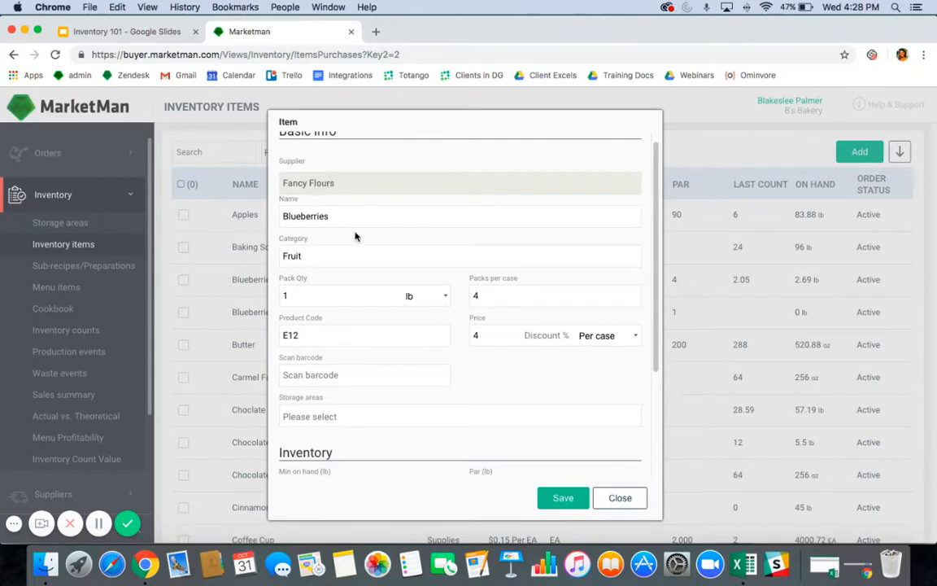
click(351, 257)
scroll(377, 376, down, 4)
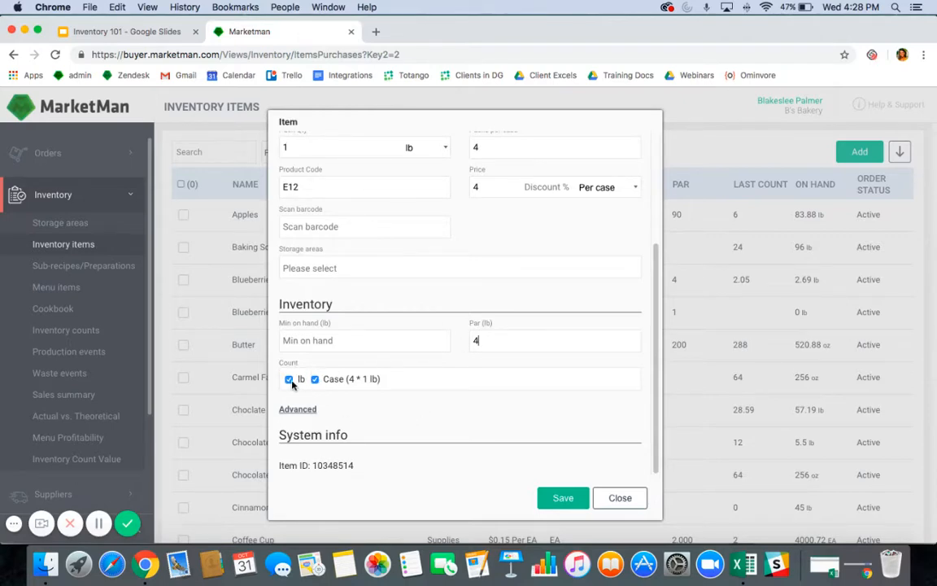
click(560, 500)
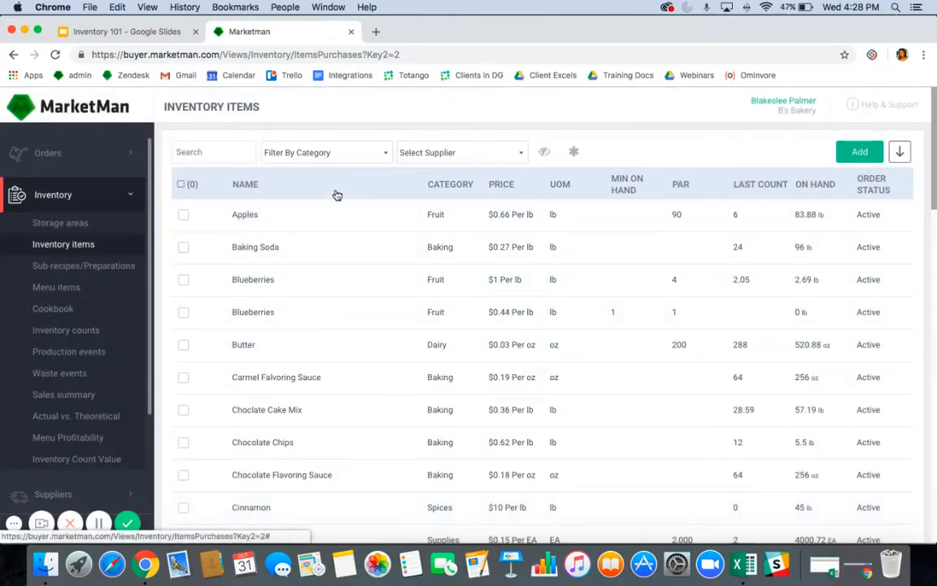
- Filter the inventory items by the Dairy category and select Butter, Cream and CreamCheese
click(313, 153)
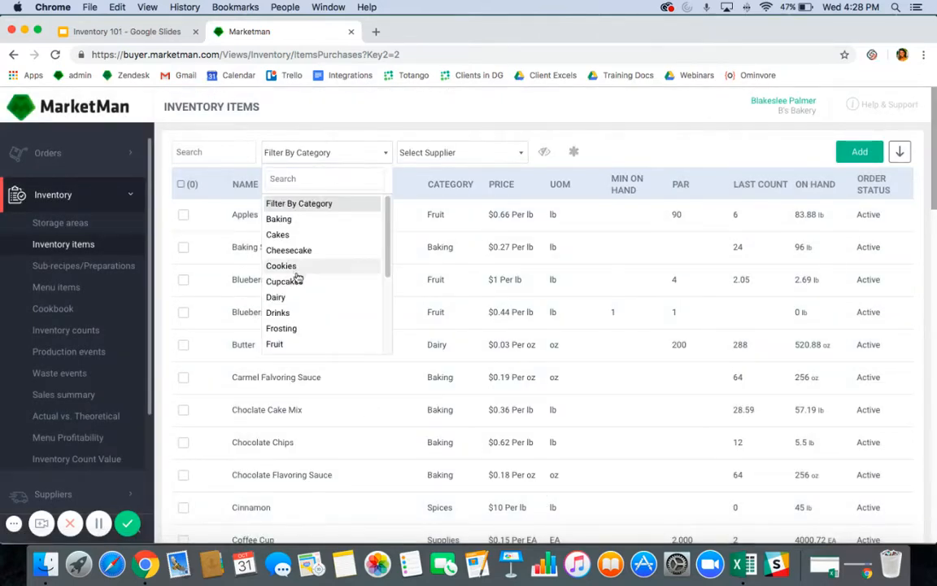
click(300, 301)
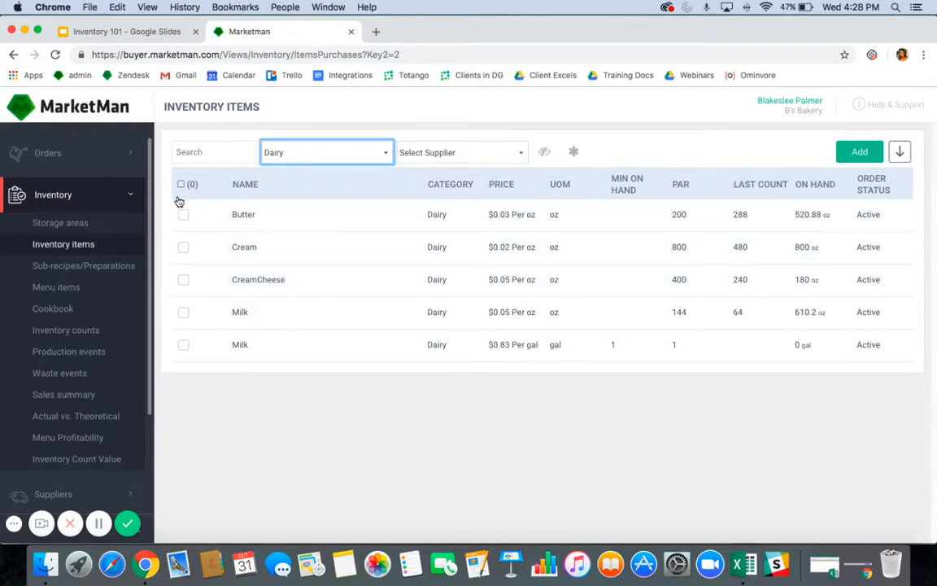
click(180, 185)
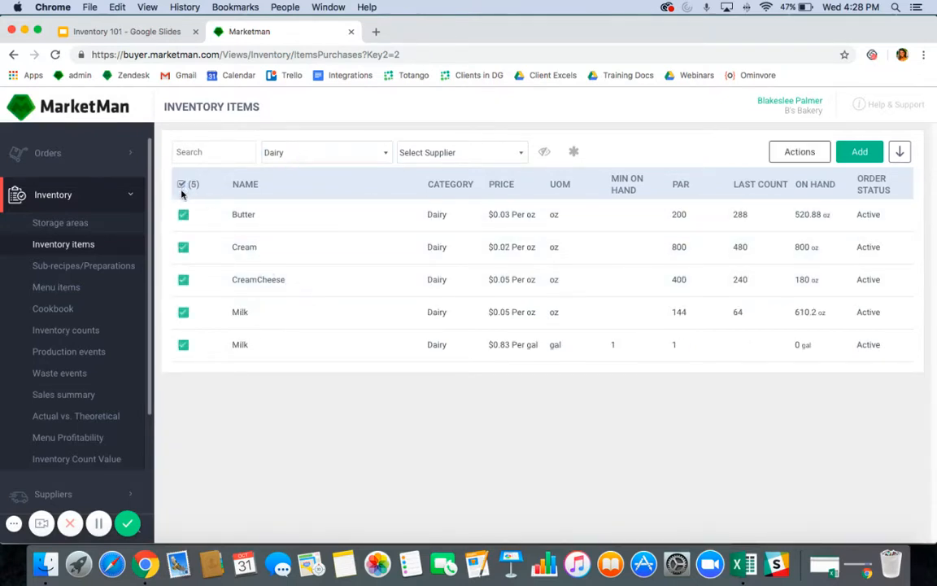
click(181, 185)
click(185, 214)
click(184, 246)
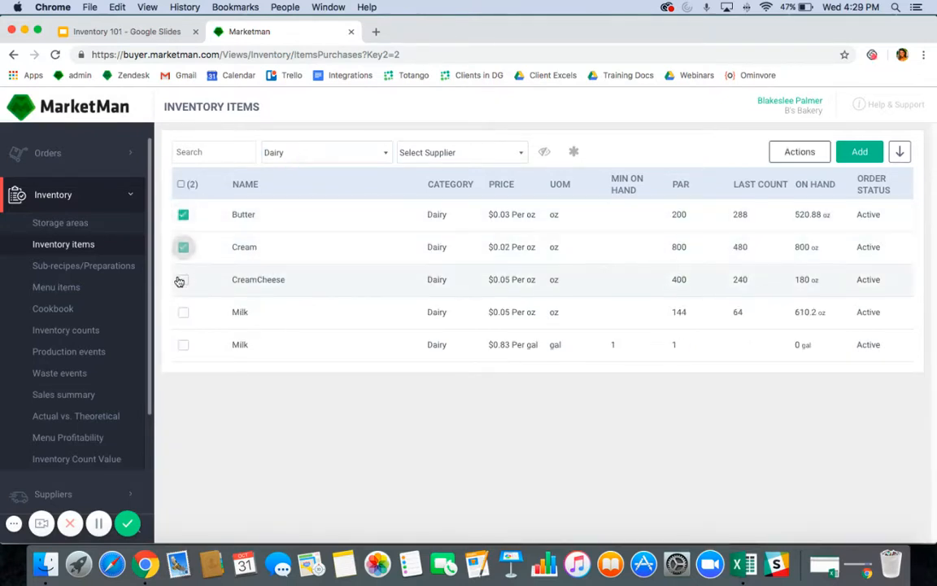
click(182, 279)
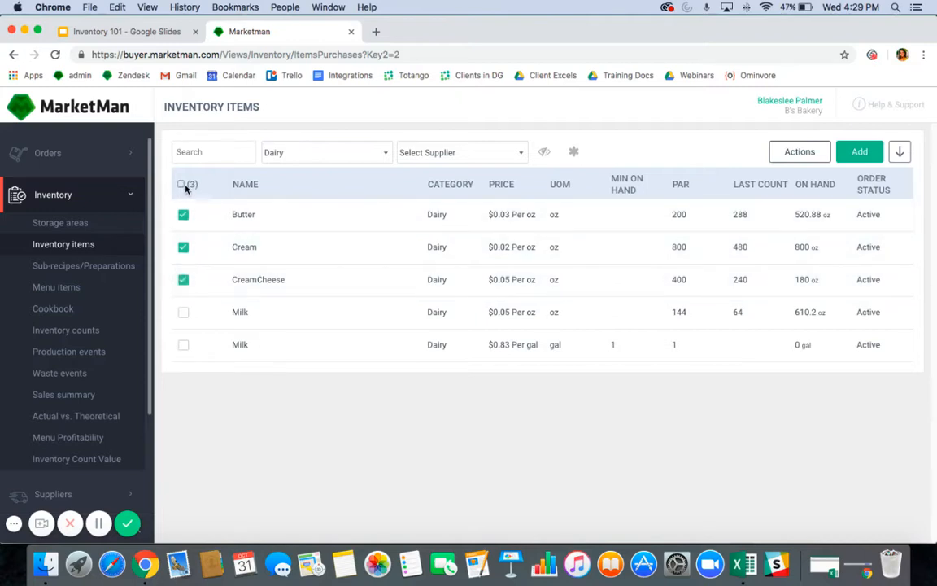
- Select all Dairy items and bulk update their storage areas, setting them to Back Refrigerator
click(181, 186)
click(182, 186)
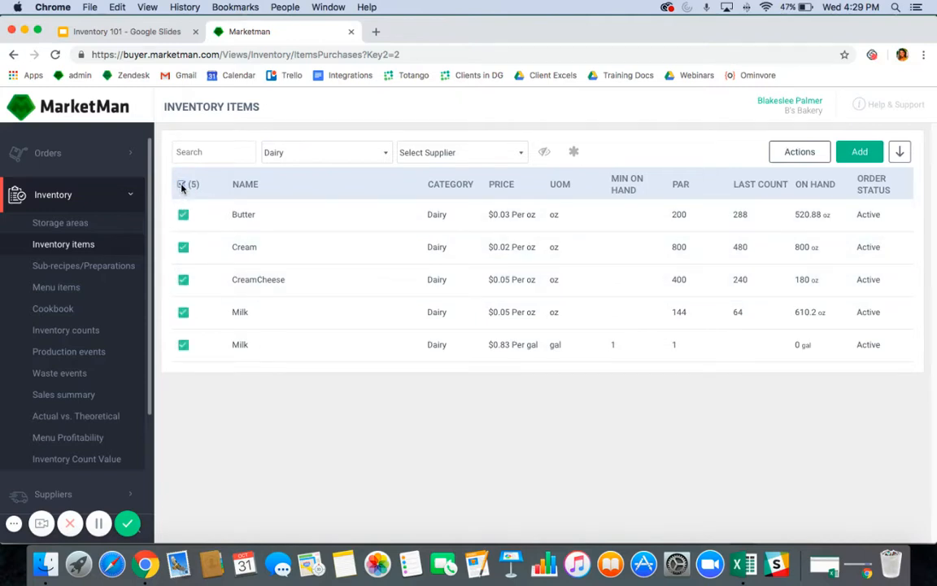
click(782, 158)
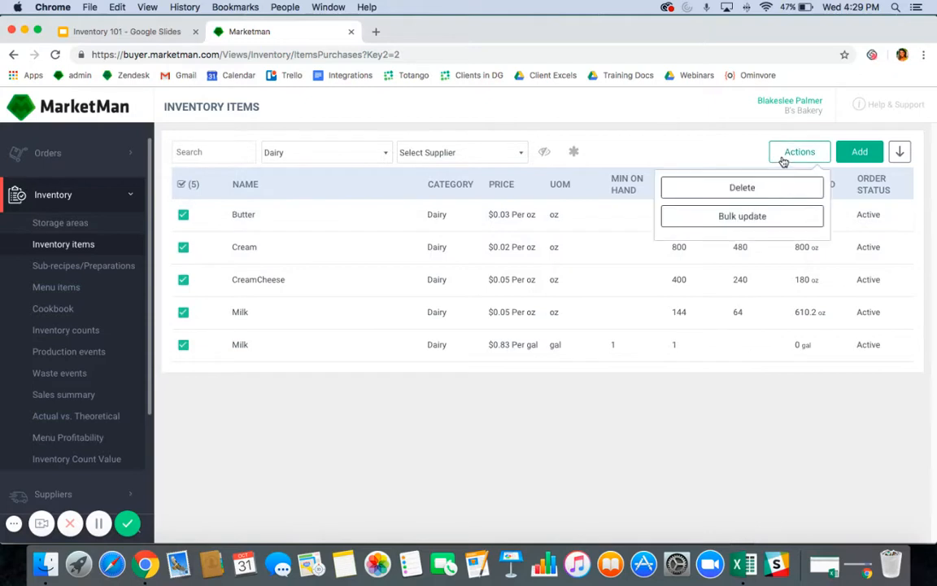
click(775, 216)
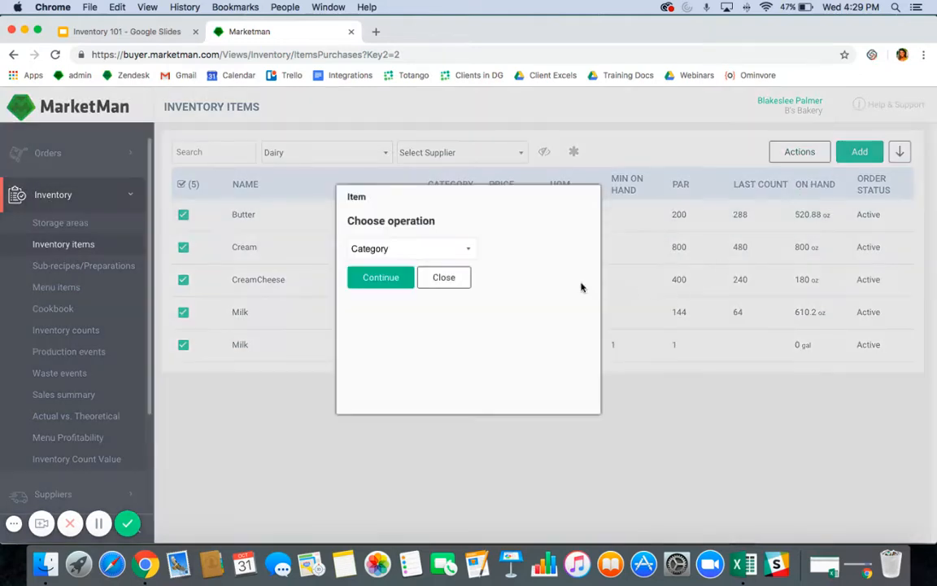
click(467, 250)
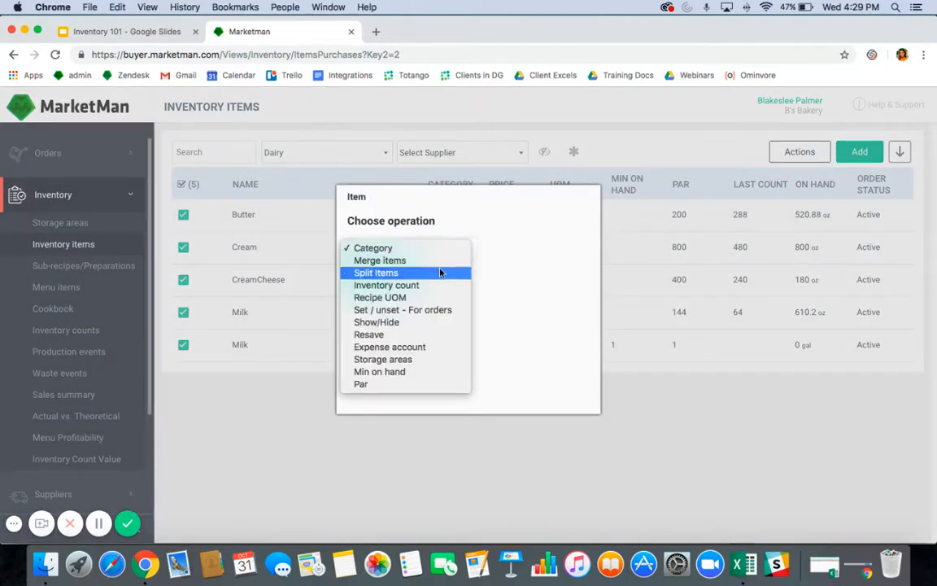
click(417, 359)
click(379, 276)
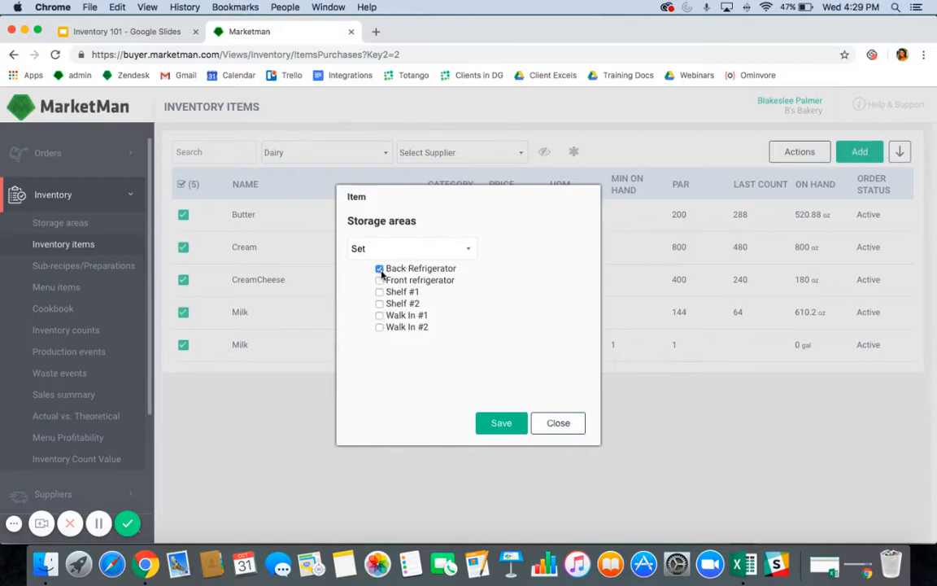
click(499, 423)
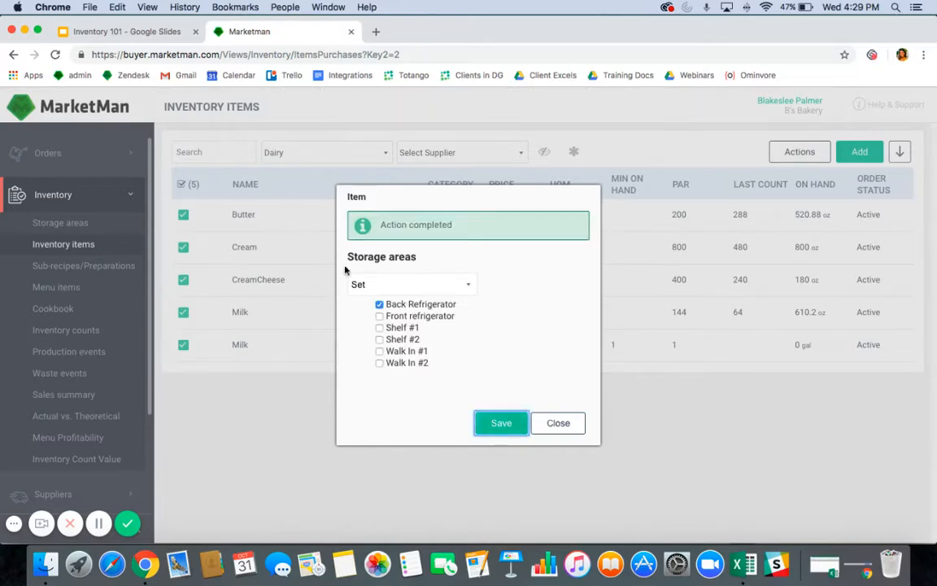
drag(378, 226, 453, 229)
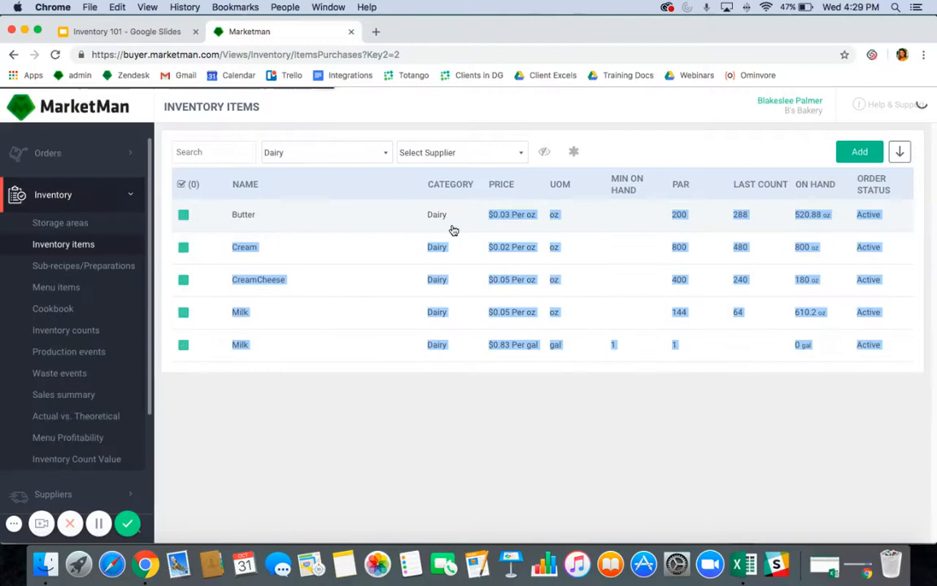
click(388, 452)
- Clear the Dairy category filter, then open the Fancy Flours Blueberries item to view its basic info and close it
click(330, 153)
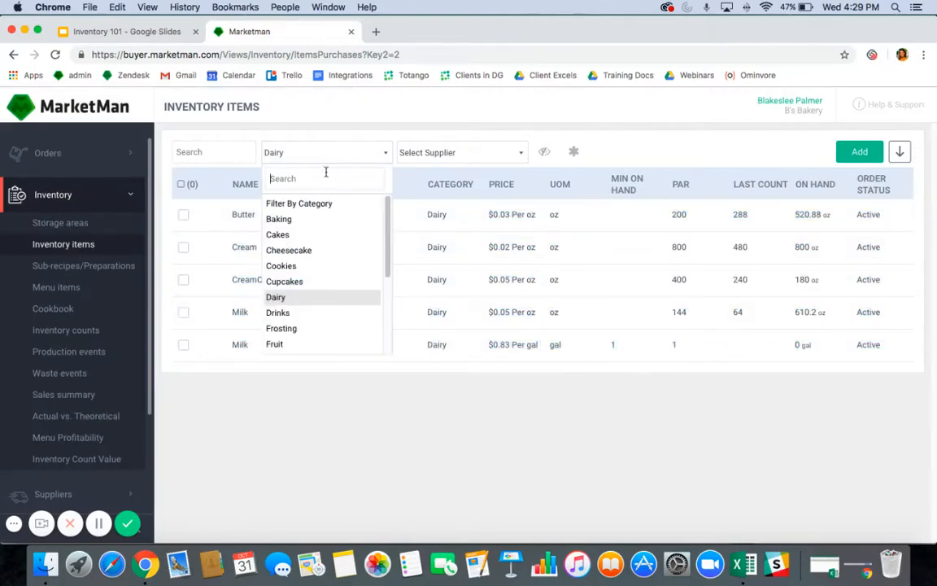
click(323, 204)
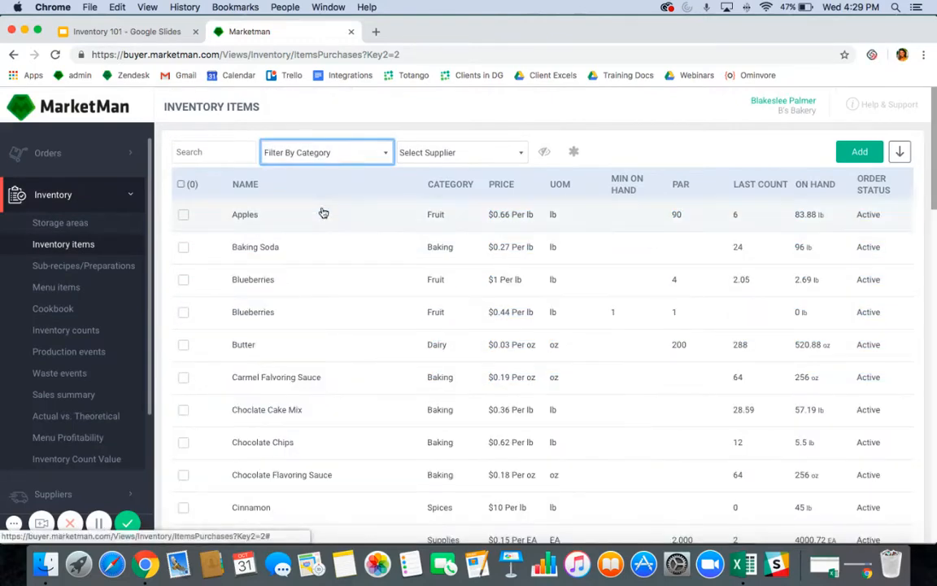
click(304, 292)
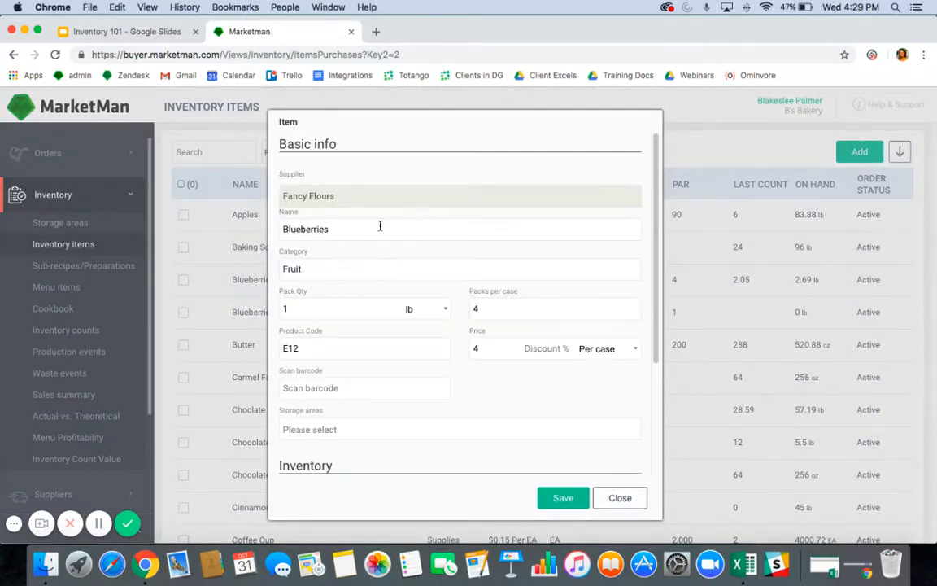
click(618, 498)
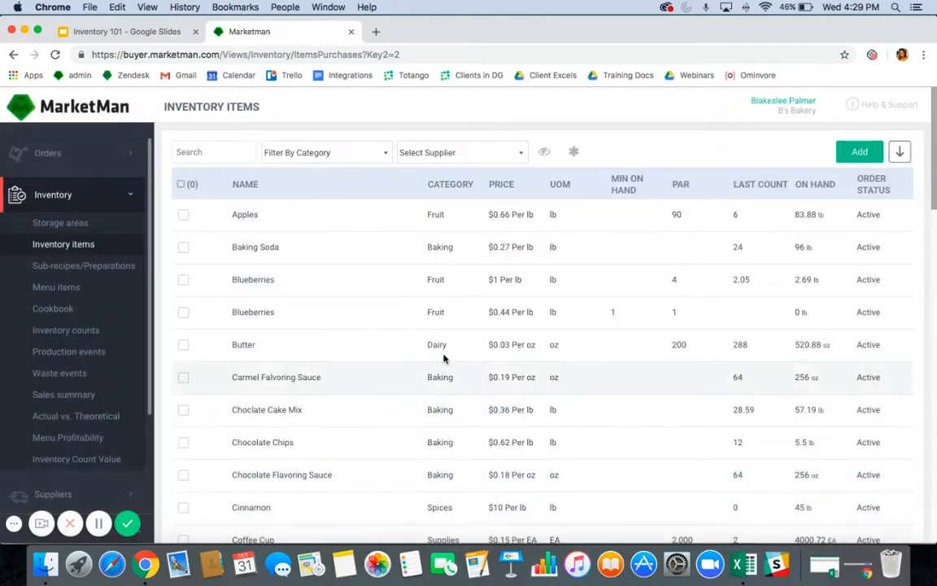
- Open the Drake's Blueberries item, look over the blank form for another purchase option, and close it without saving
click(398, 316)
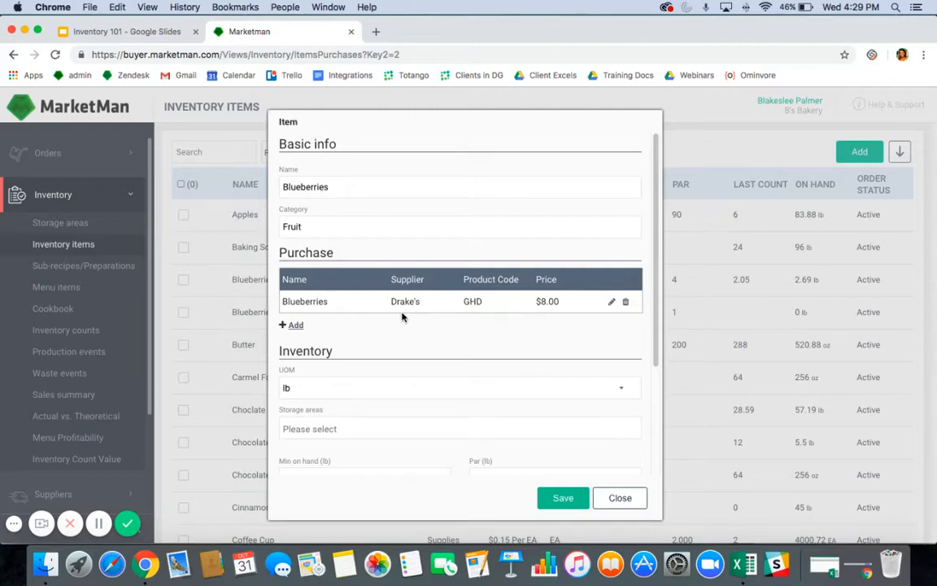
click(294, 326)
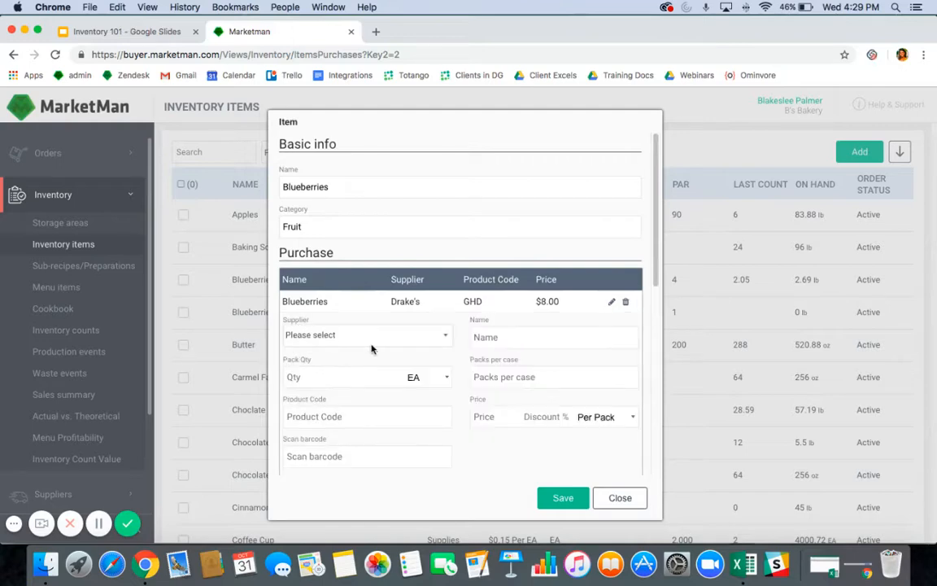
scroll(376, 337, down, 1)
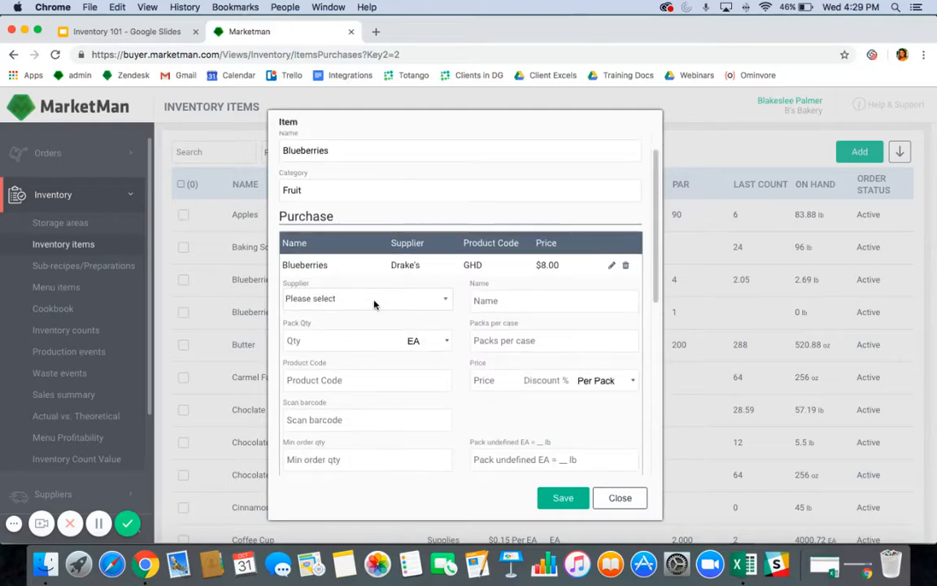
click(622, 498)
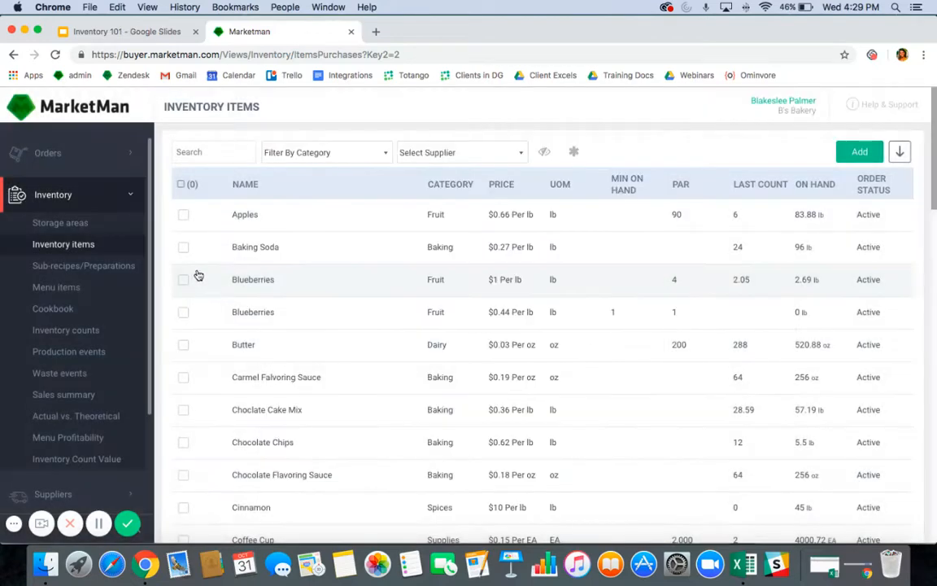
click(183, 279)
click(183, 311)
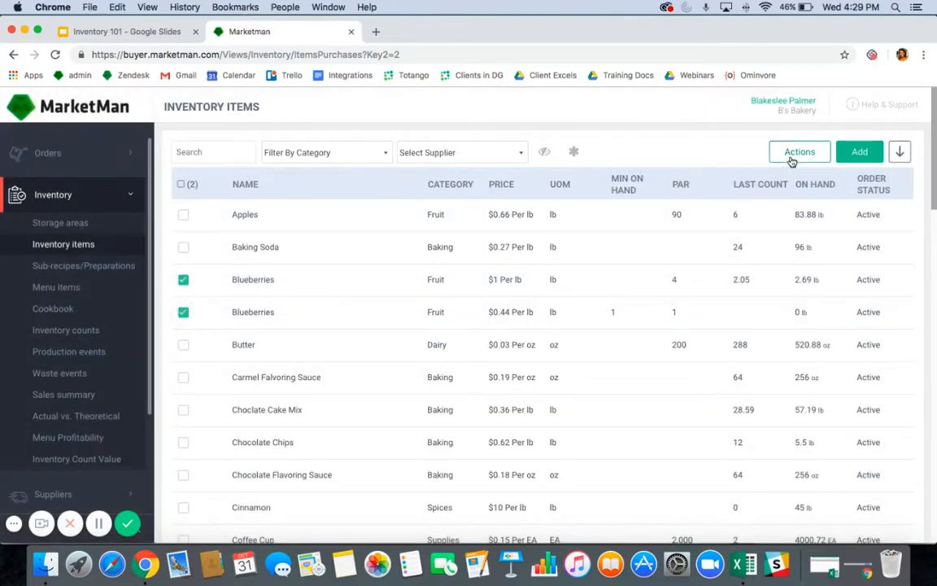
click(795, 152)
click(721, 213)
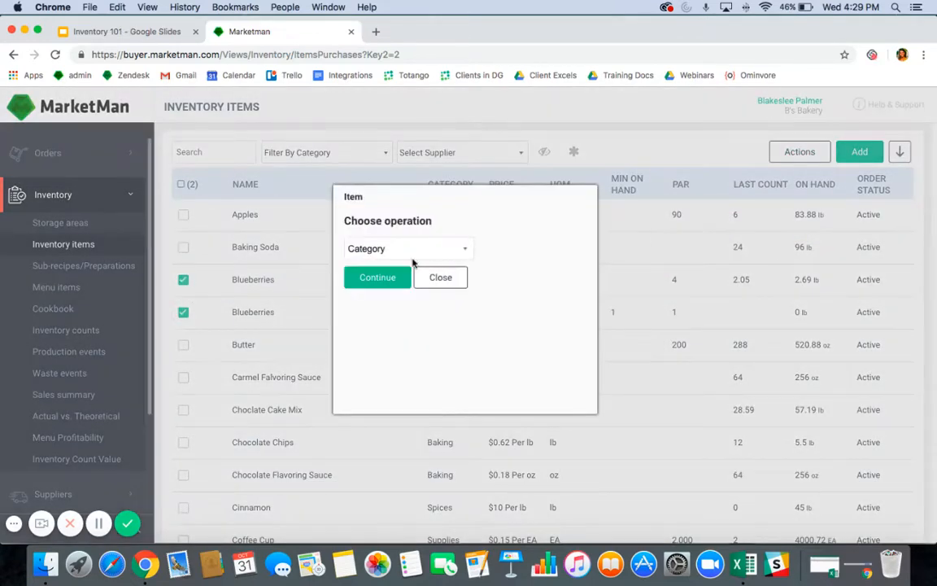
click(410, 249)
click(559, 278)
click(447, 281)
click(183, 279)
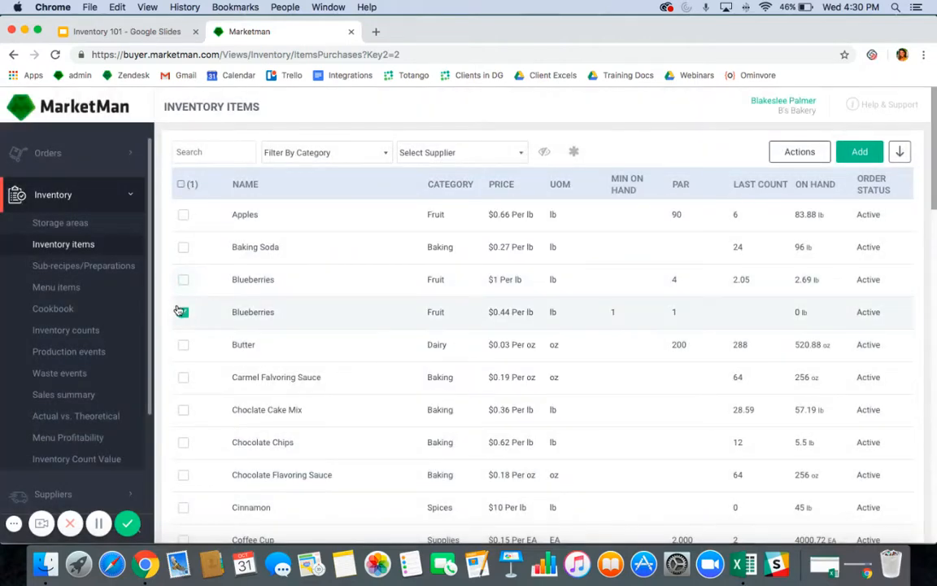
click(183, 311)
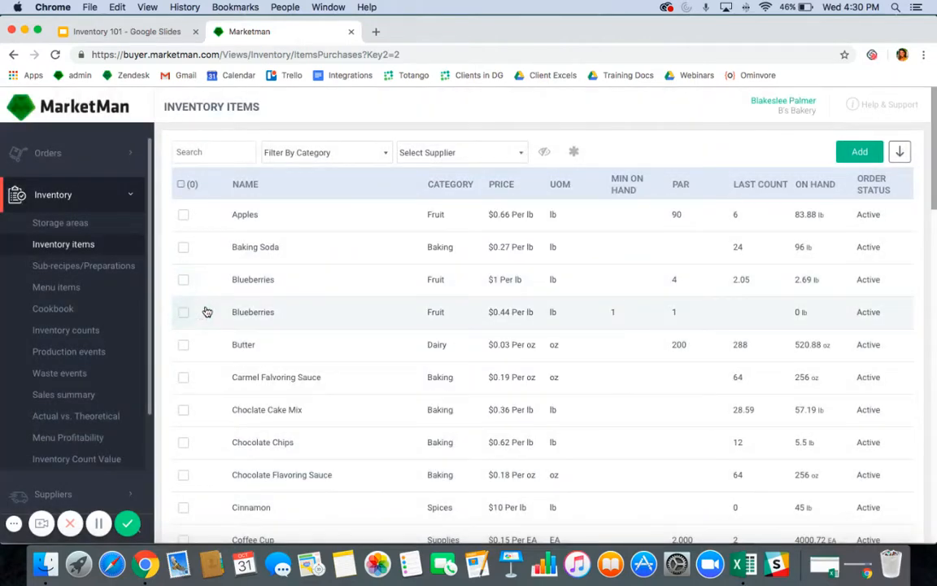
- Open the Apples item and start an additional purchase option with Fancy Flours as the supplier
click(263, 218)
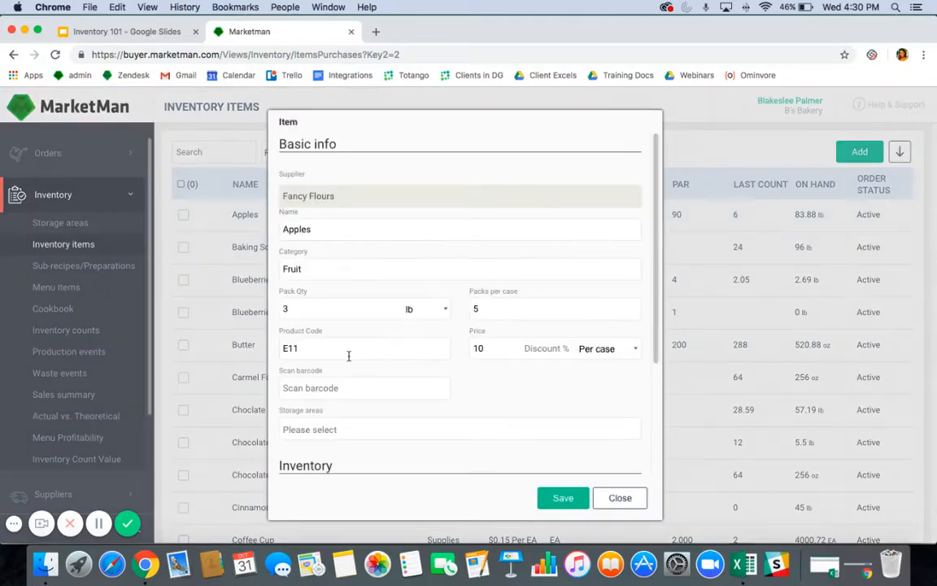
scroll(346, 363, down, 5)
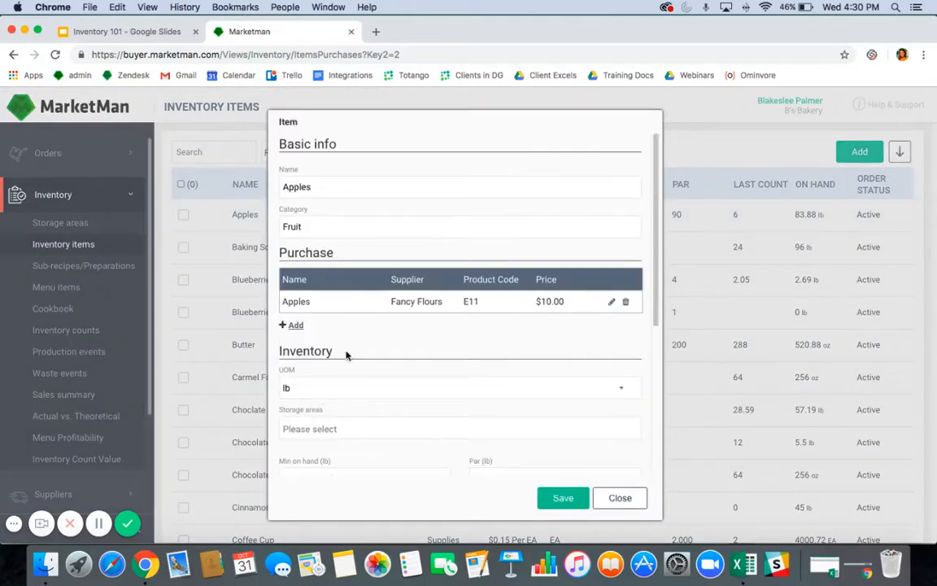
click(292, 325)
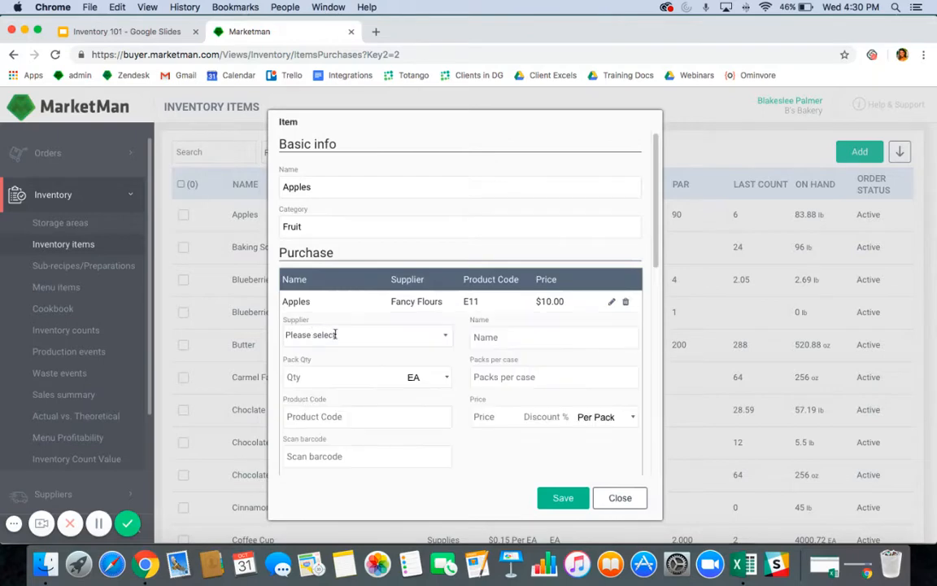
click(335, 335)
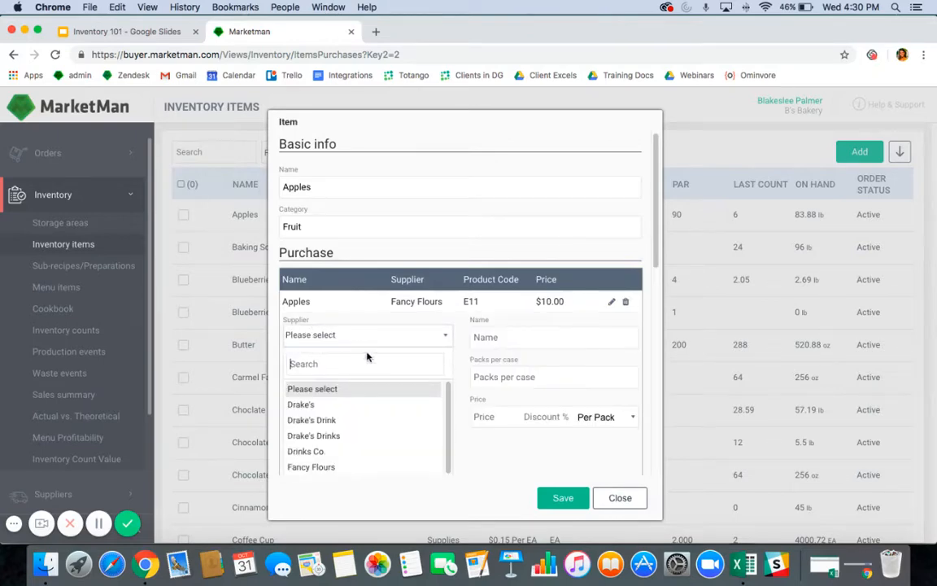
click(329, 466)
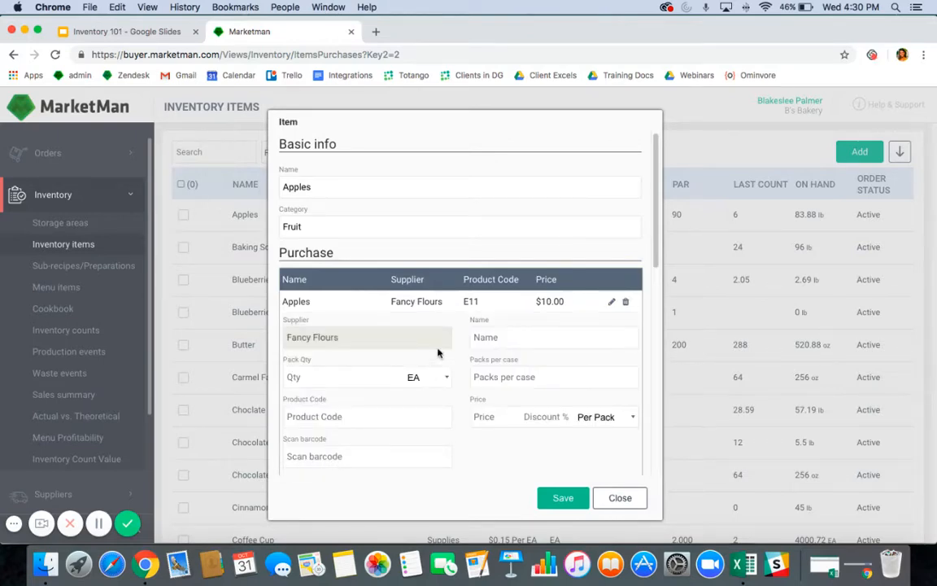
- Name the new purchase option Apples and set its pack quantity to 1 lb
click(502, 339)
text(Apples)
click(369, 379)
click(419, 377)
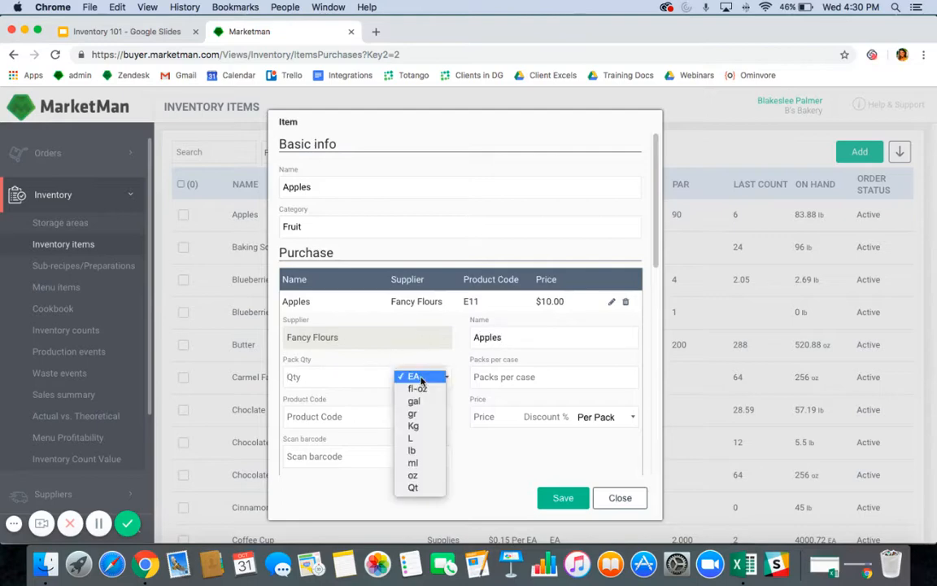
click(436, 459)
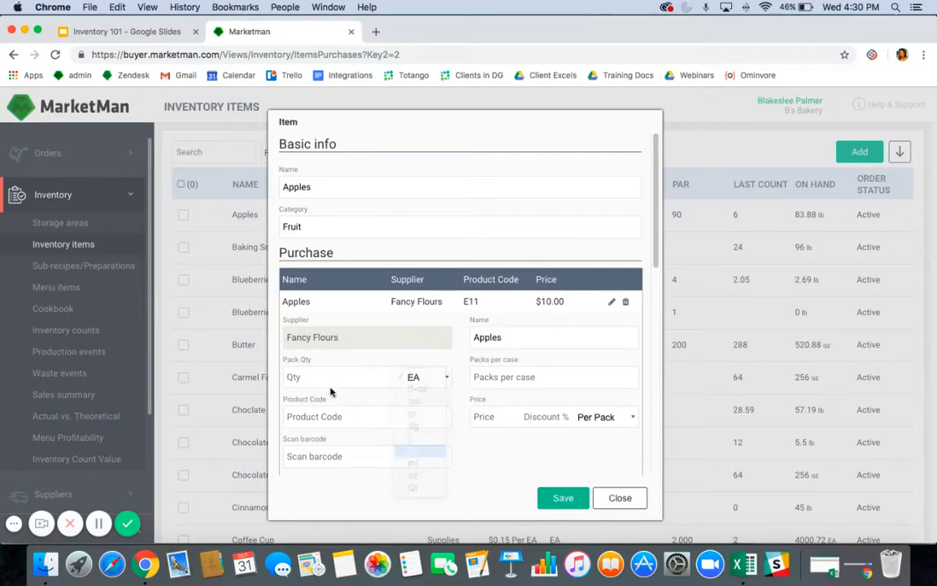
click(326, 374)
text(1)
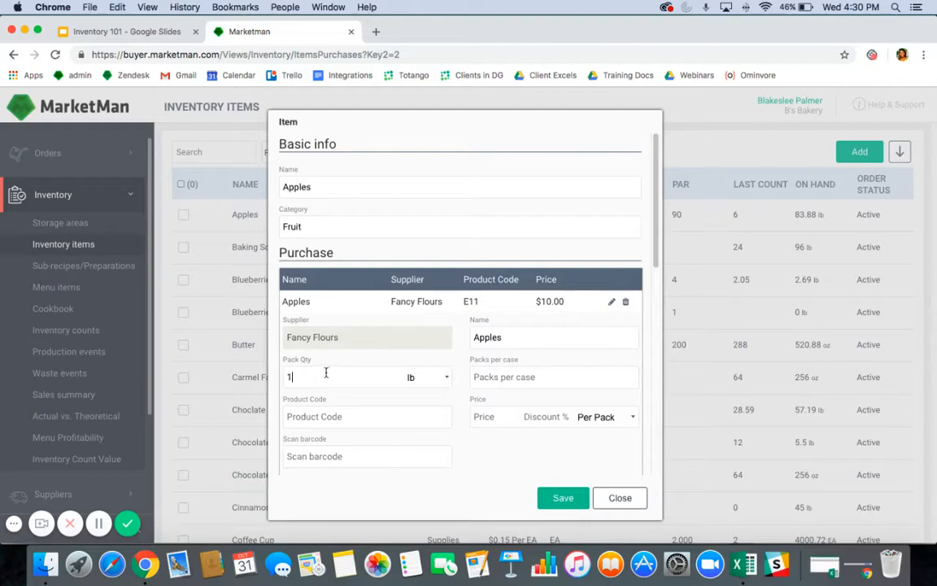
- Price the new Apples purchase option at $5.00 and save the item
click(504, 419)
text(1)
click(561, 499)
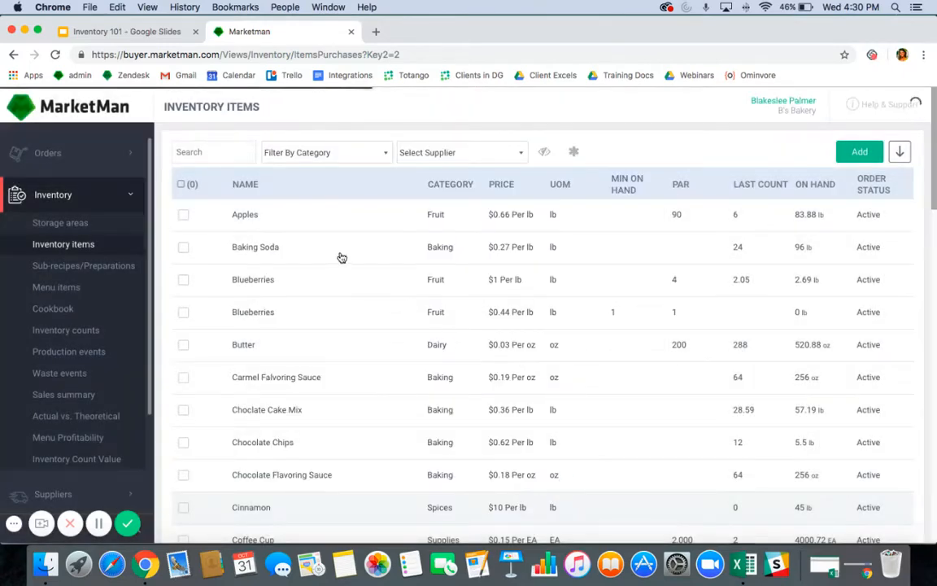
- Reopen the Apples item to check its purchase options, close it, and collapse the Inventory section
click(326, 218)
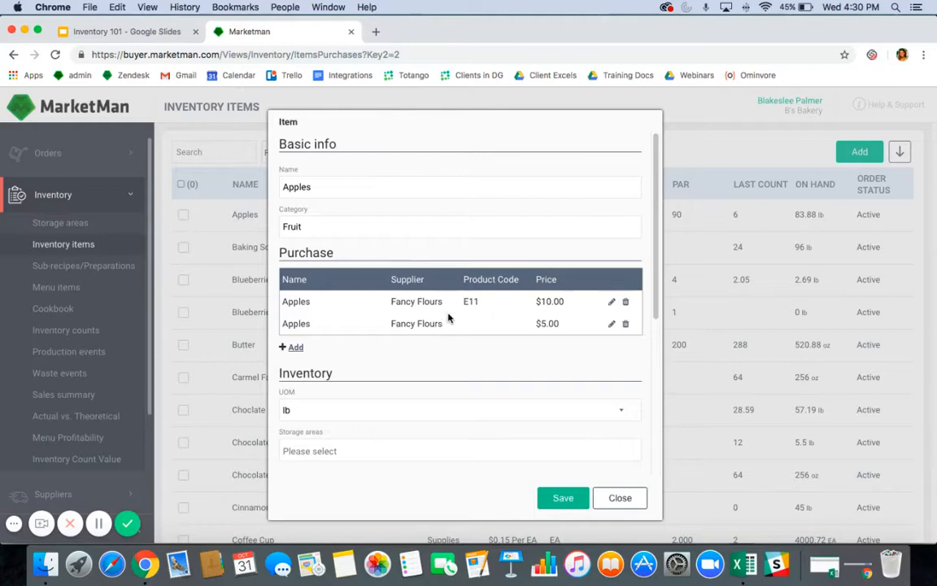
click(621, 499)
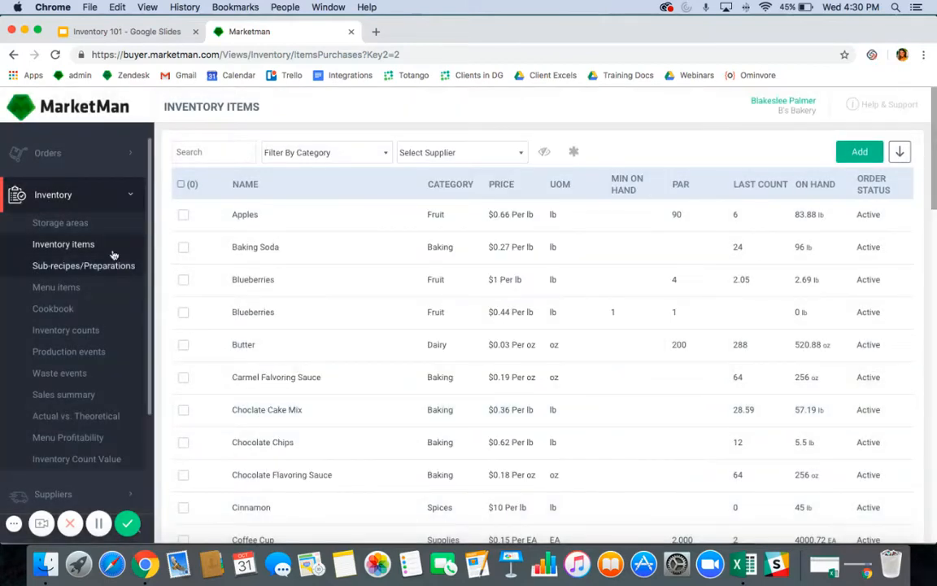
click(117, 191)
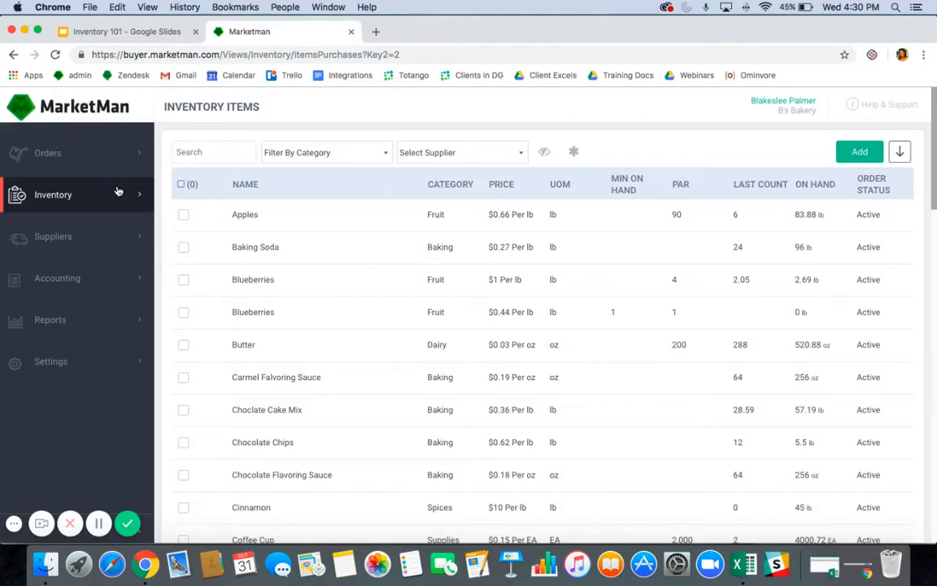